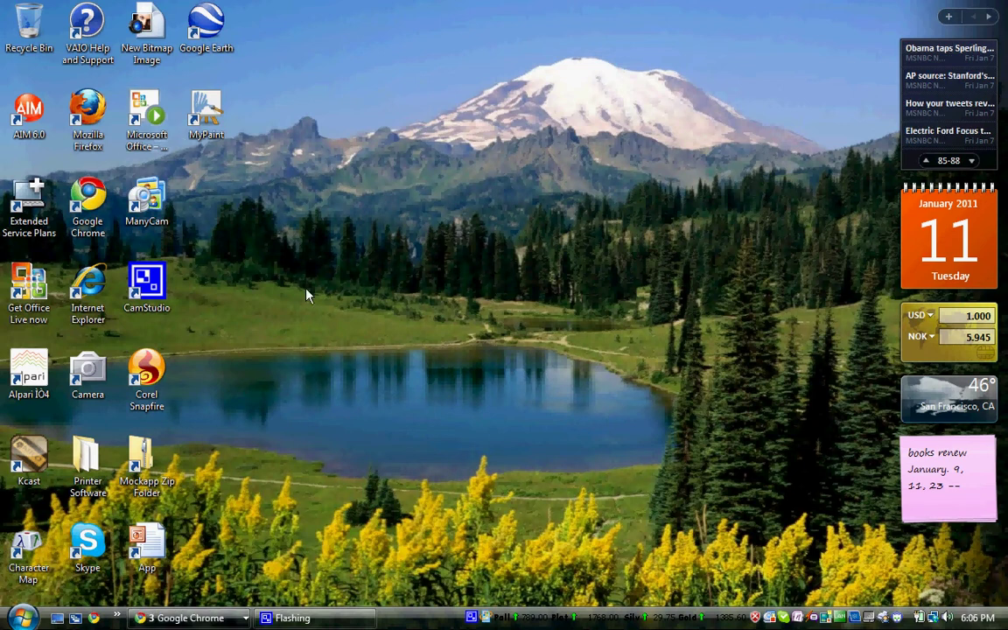
click(201, 121)
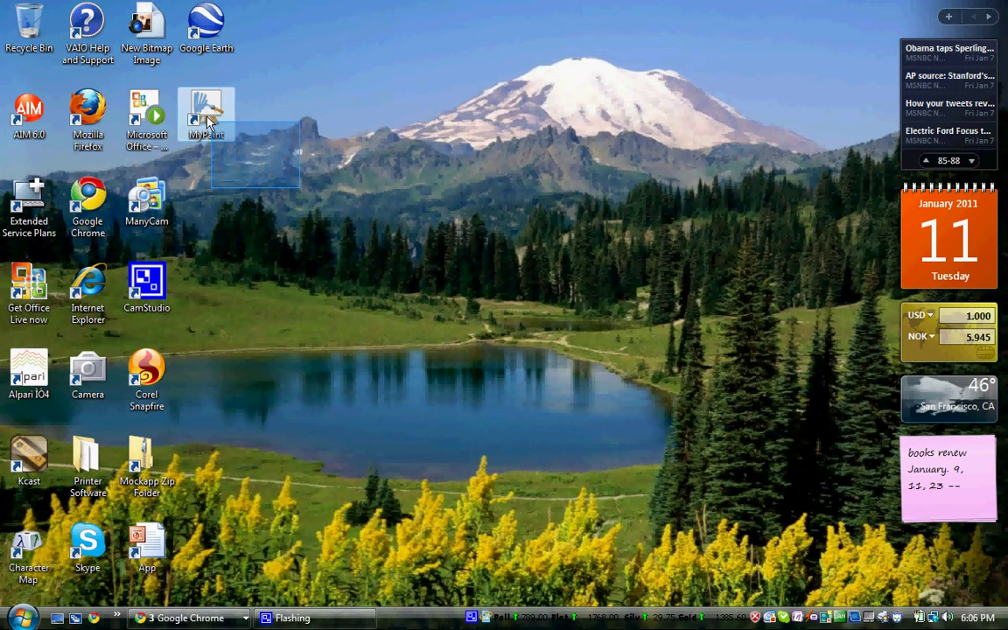
drag(209, 120, 444, 206)
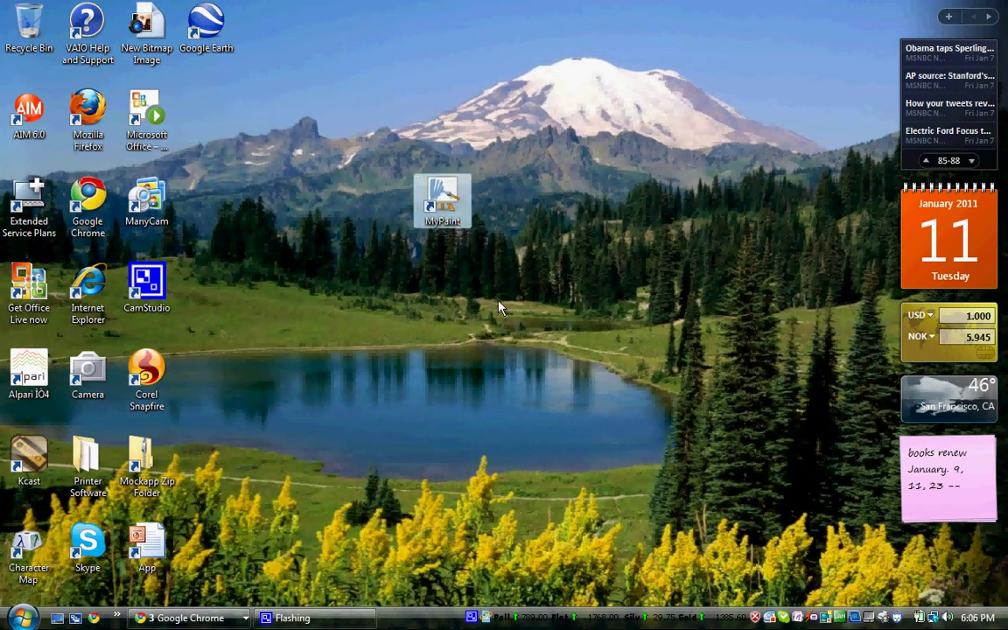
drag(481, 303, 391, 153)
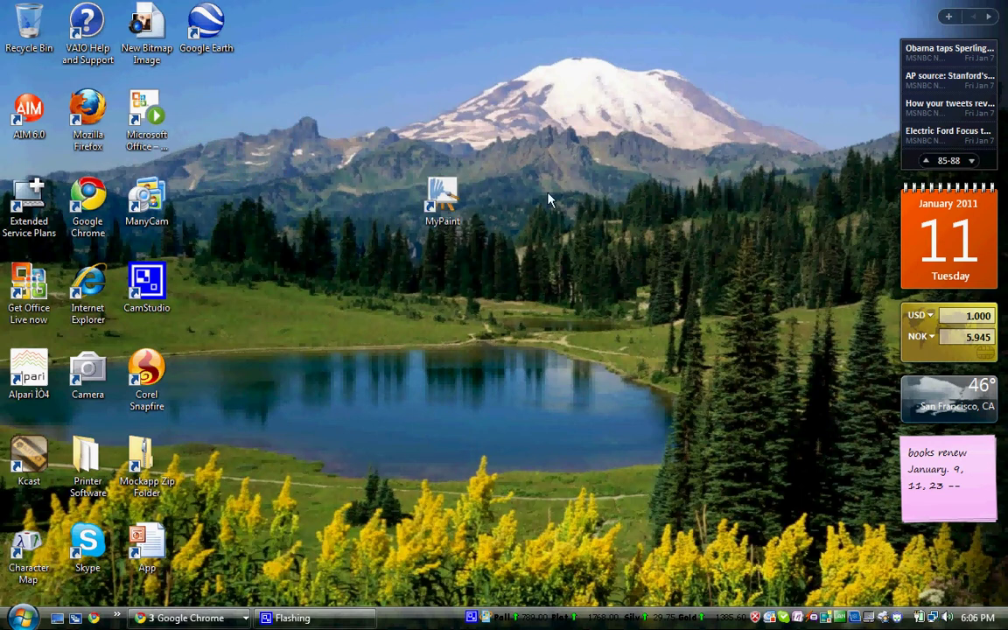
drag(468, 150, 350, 109)
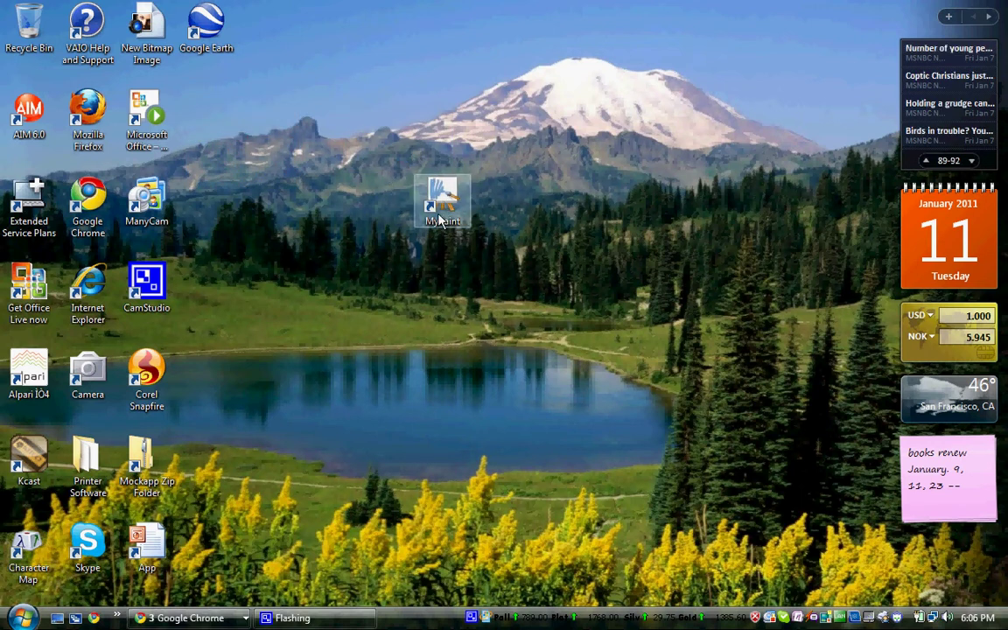
drag(470, 225, 210, 138)
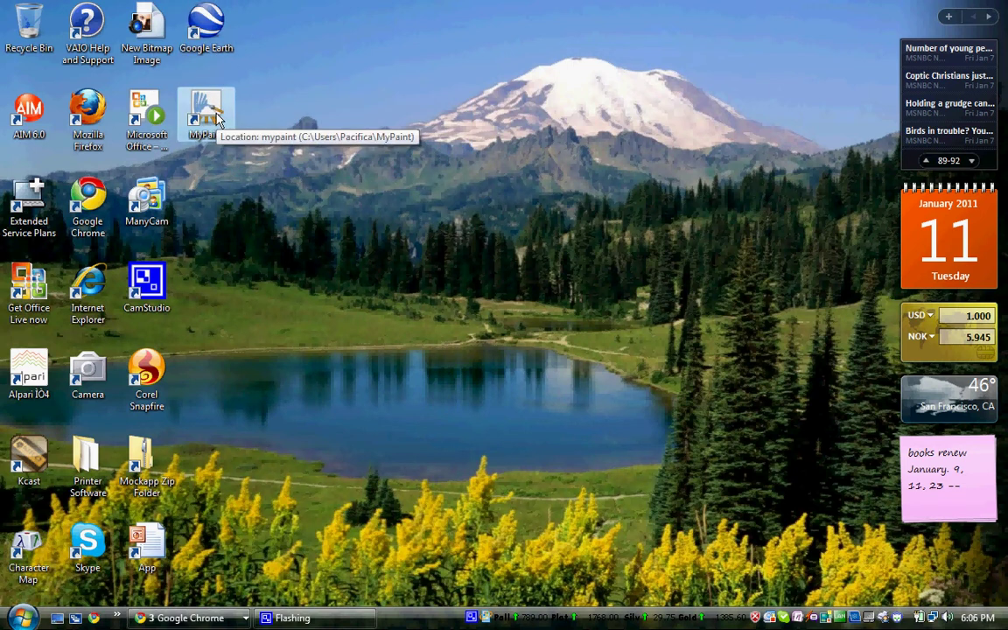
click(302, 204)
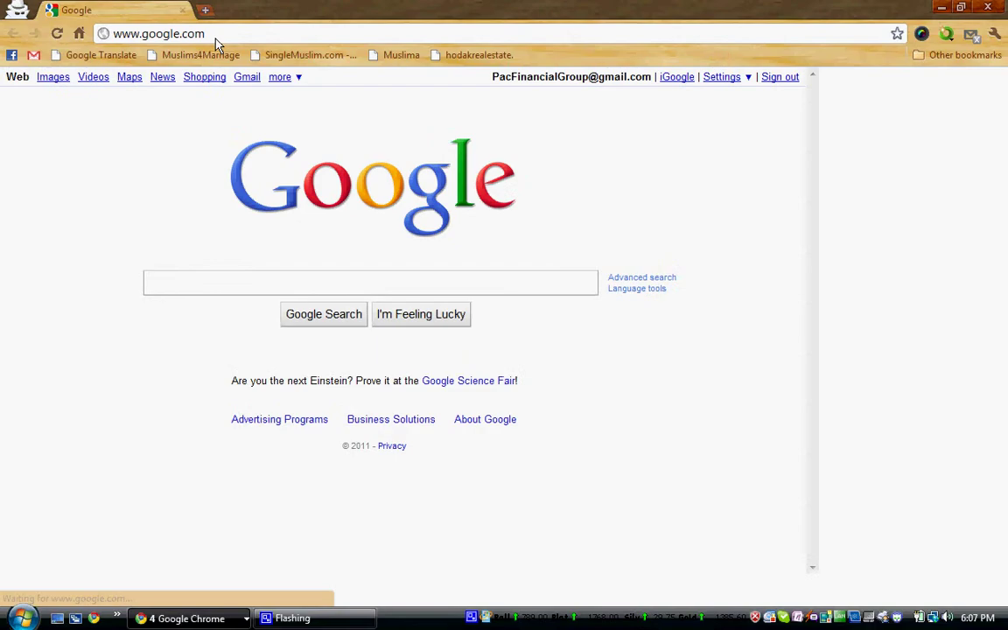
Try to open the website mypaint.com, and return to the Google home page
click(214, 37)
text(mypaint.com)
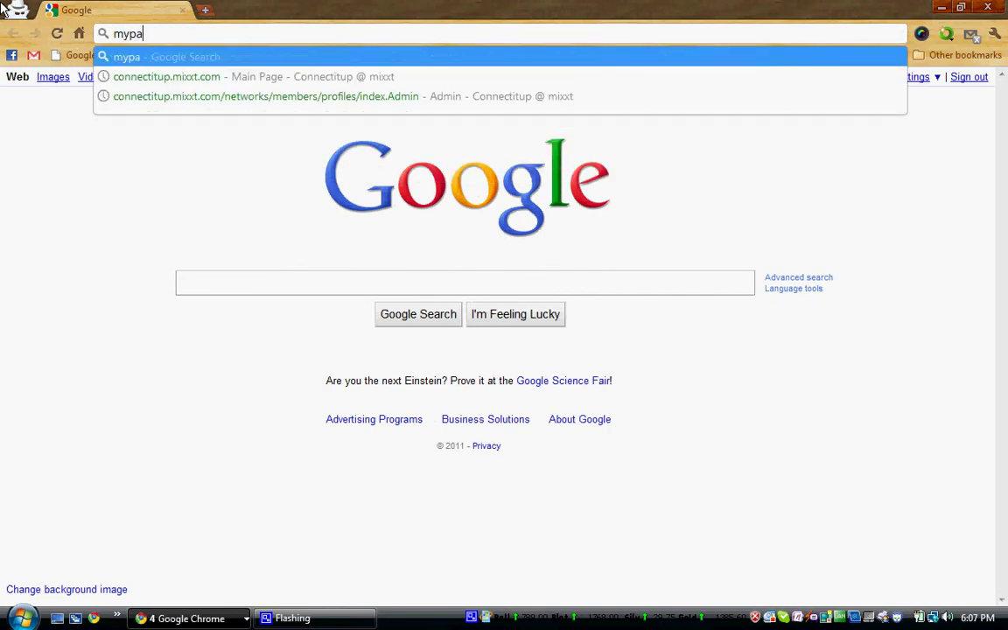
key(Return)
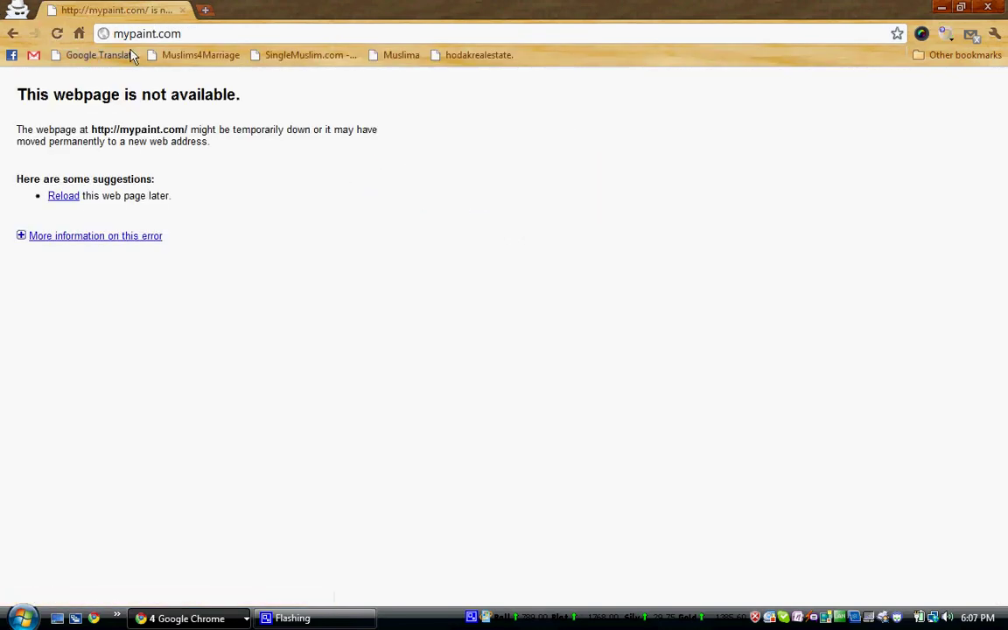
click(15, 33)
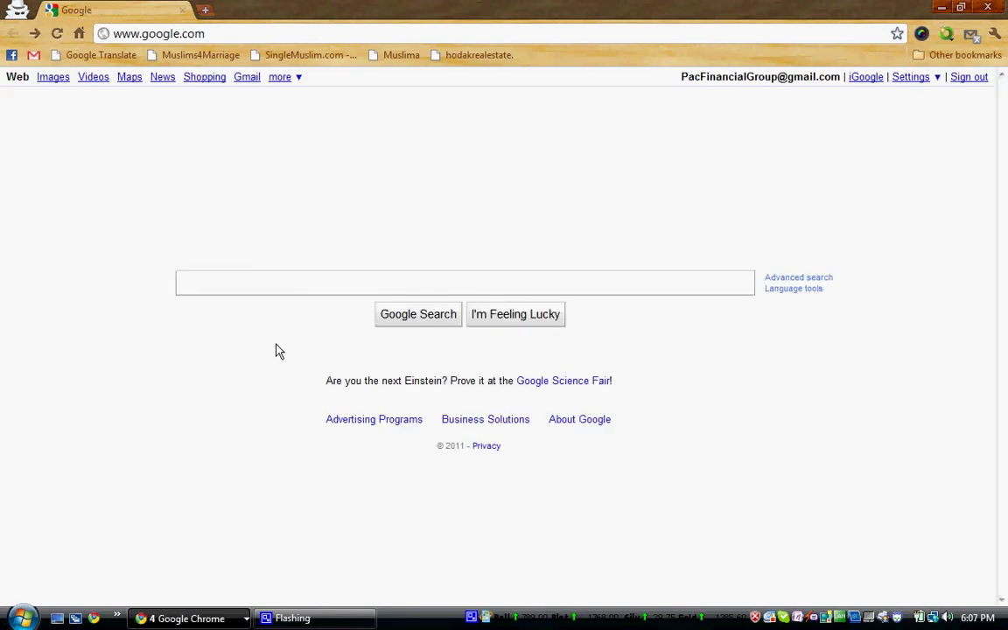
Search Google for "mypaint" and open the MyPaint site at mypaint.intilinux.com
text(pa)
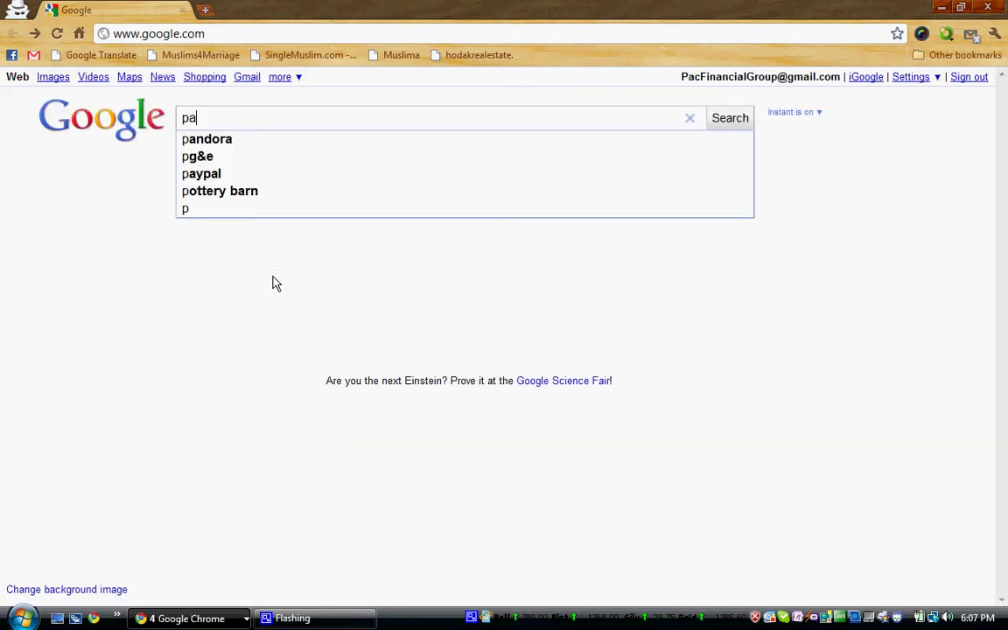
key(BackSpace)
key(BackSpace)
text(mypaint)
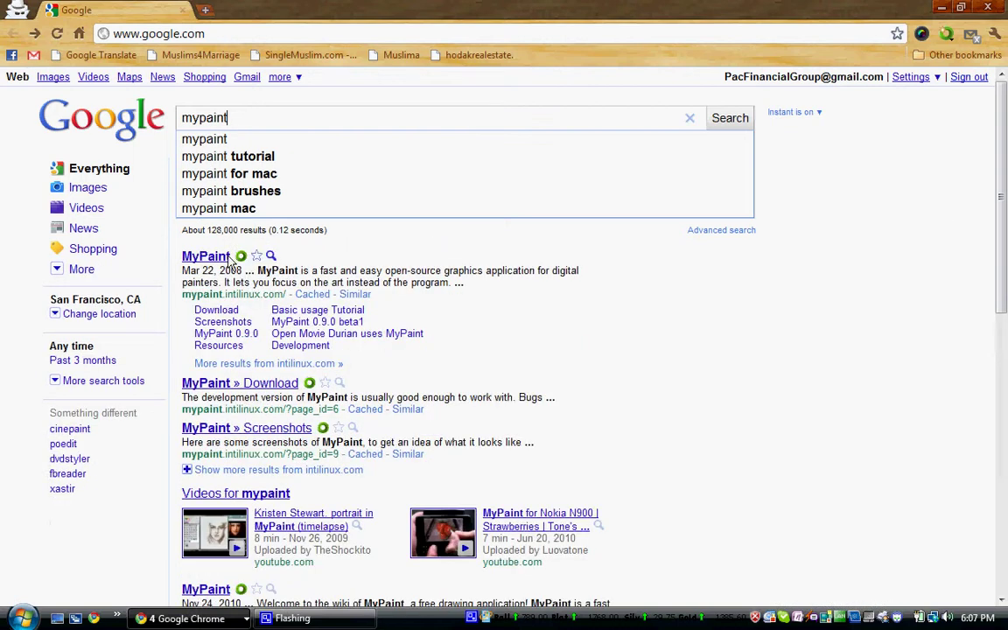
click(201, 256)
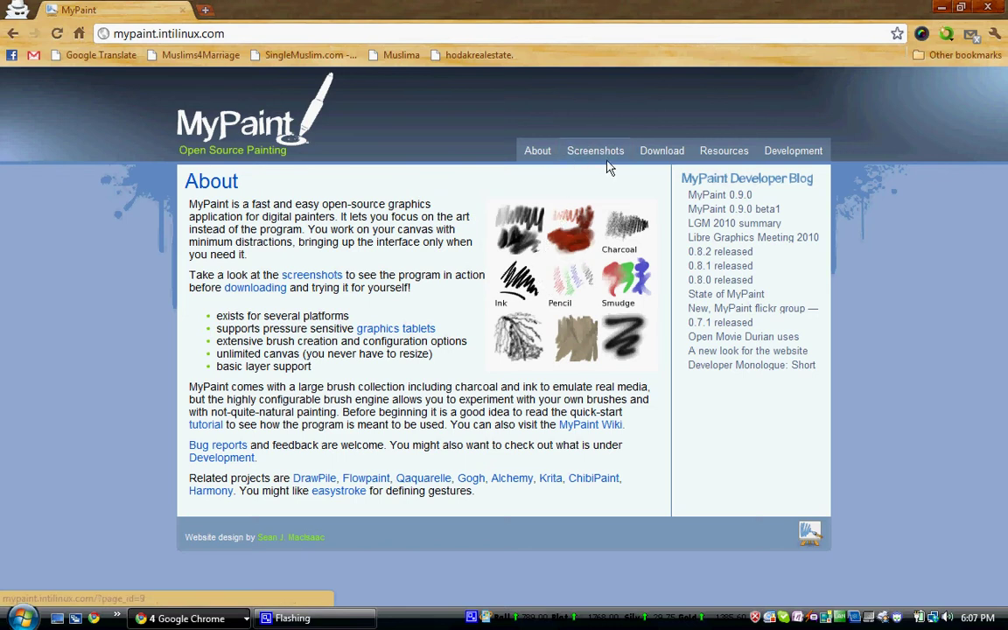
Open the MyPaint Download page and examine the binaries offered for Windows and Linux
click(663, 154)
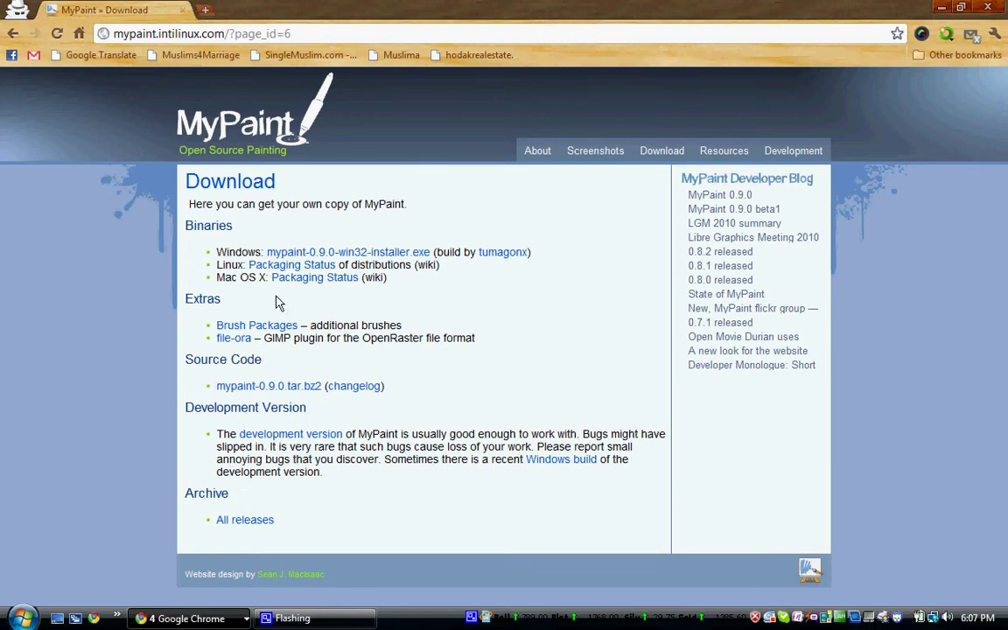
drag(217, 254, 238, 254)
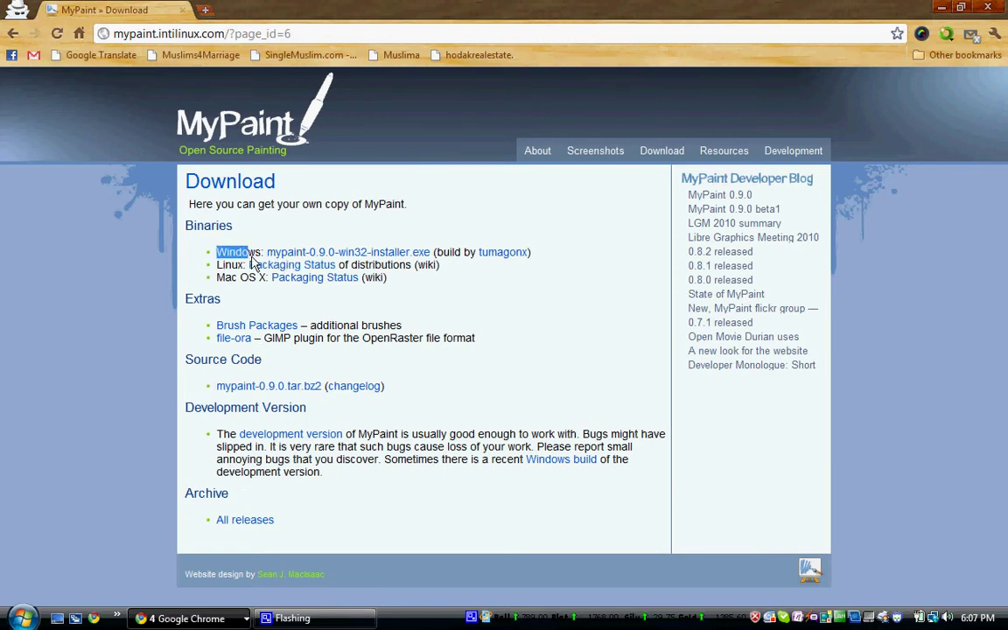
click(159, 618)
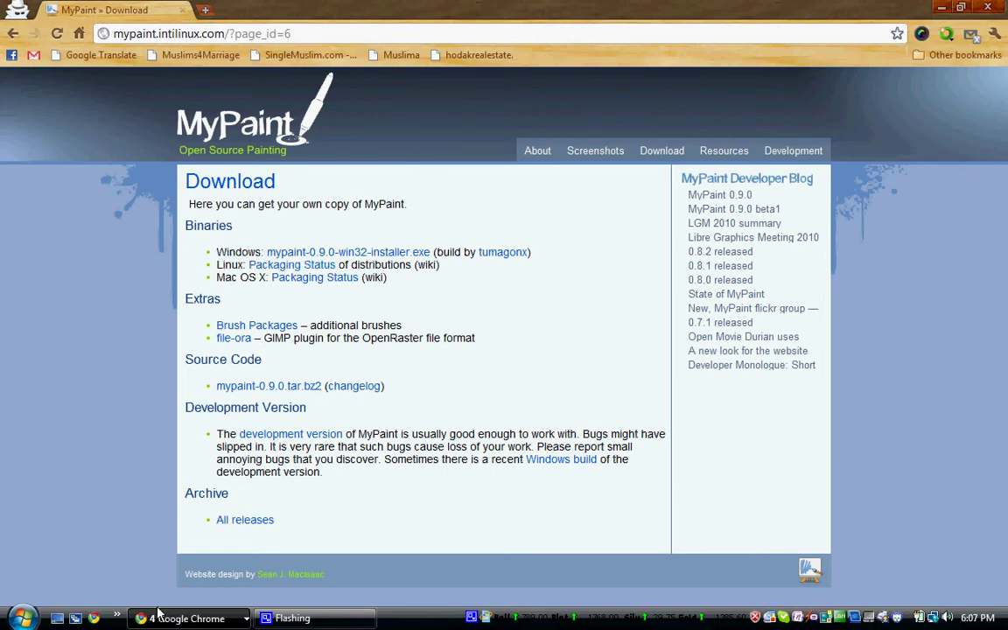
click(22, 618)
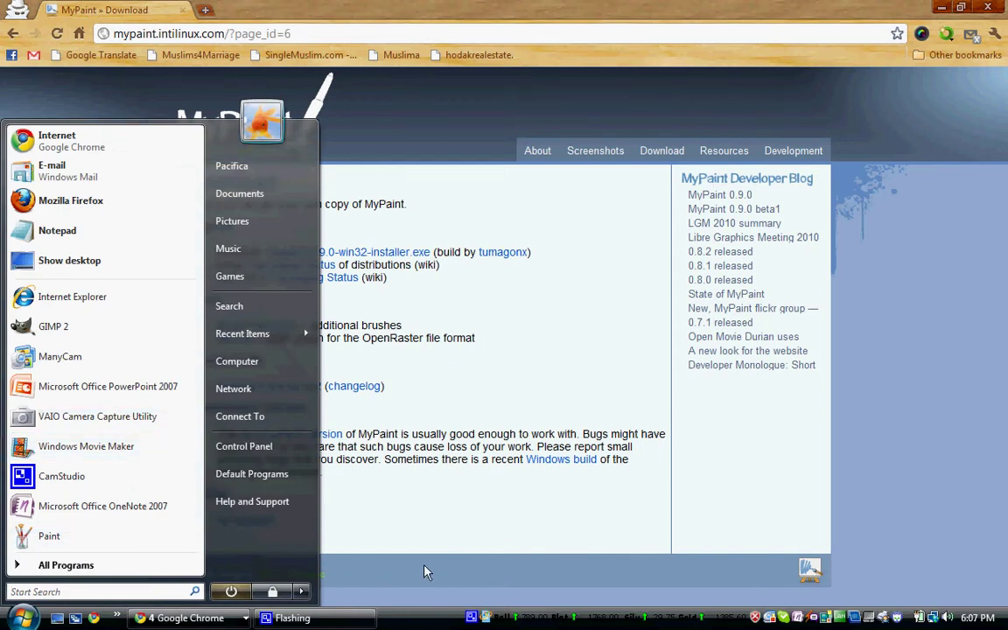
click(442, 550)
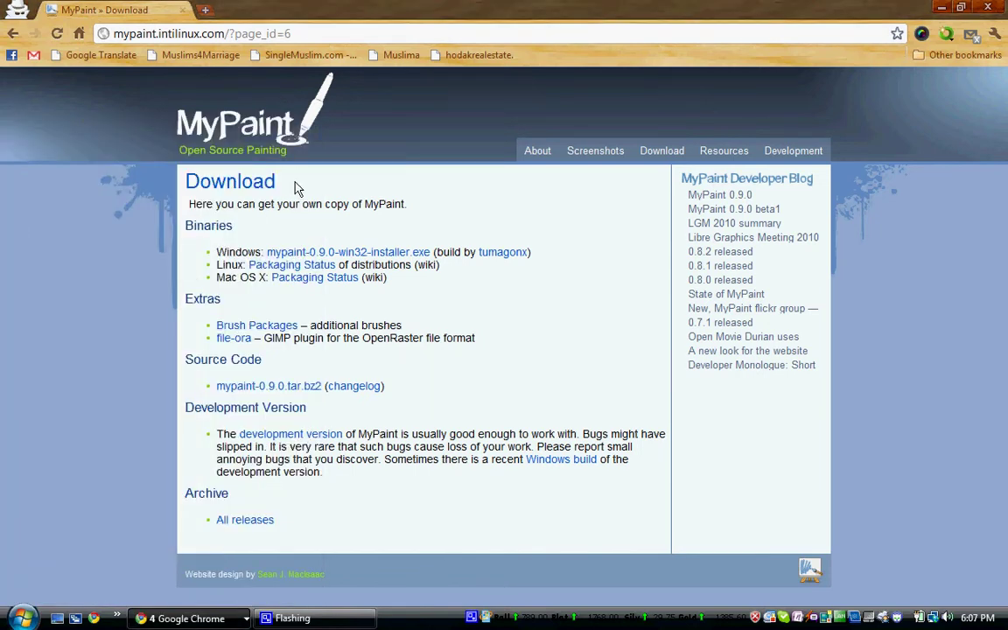
drag(261, 252, 503, 253)
click(179, 230)
drag(217, 267, 280, 274)
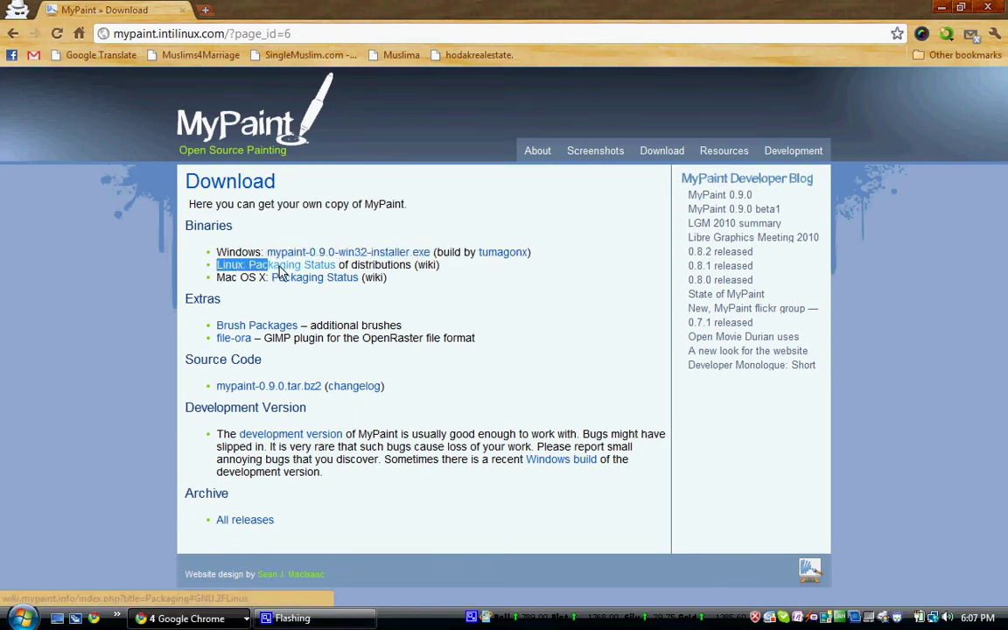
click(185, 271)
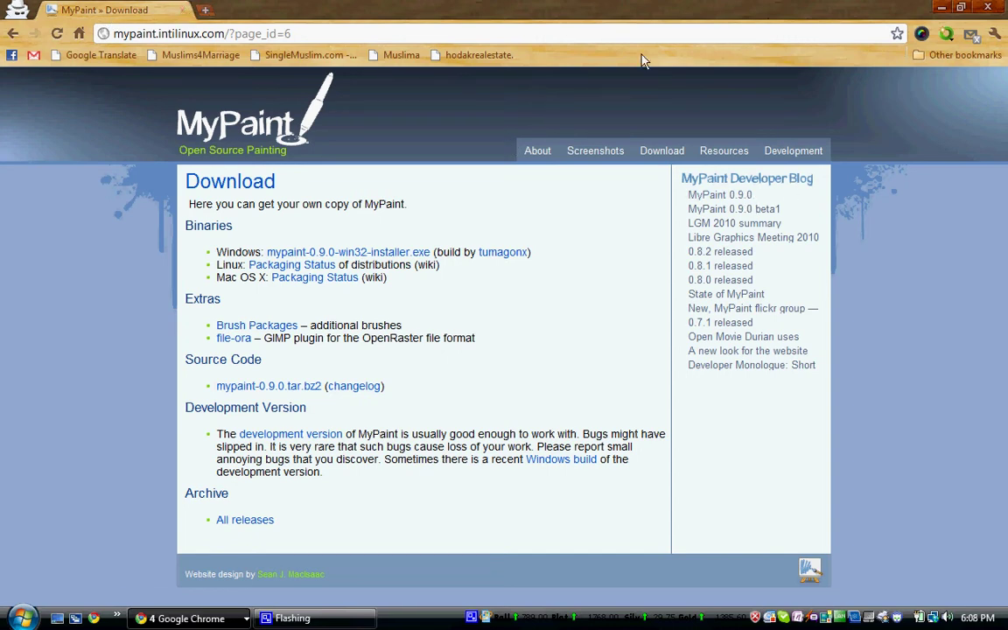
Close the browser window and launch MyPaint from the desktop
click(987, 7)
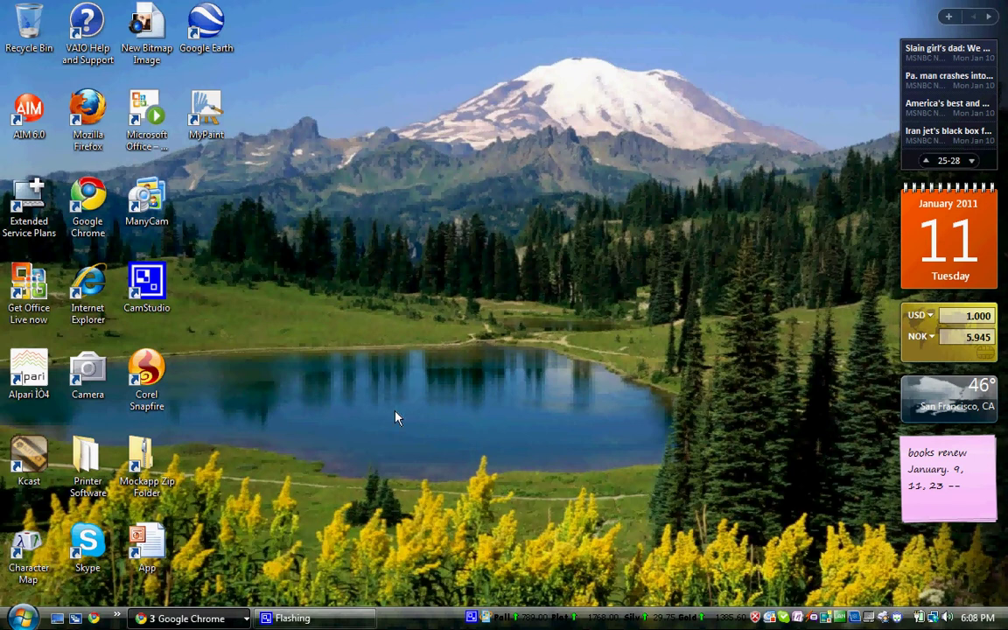
click(205, 113)
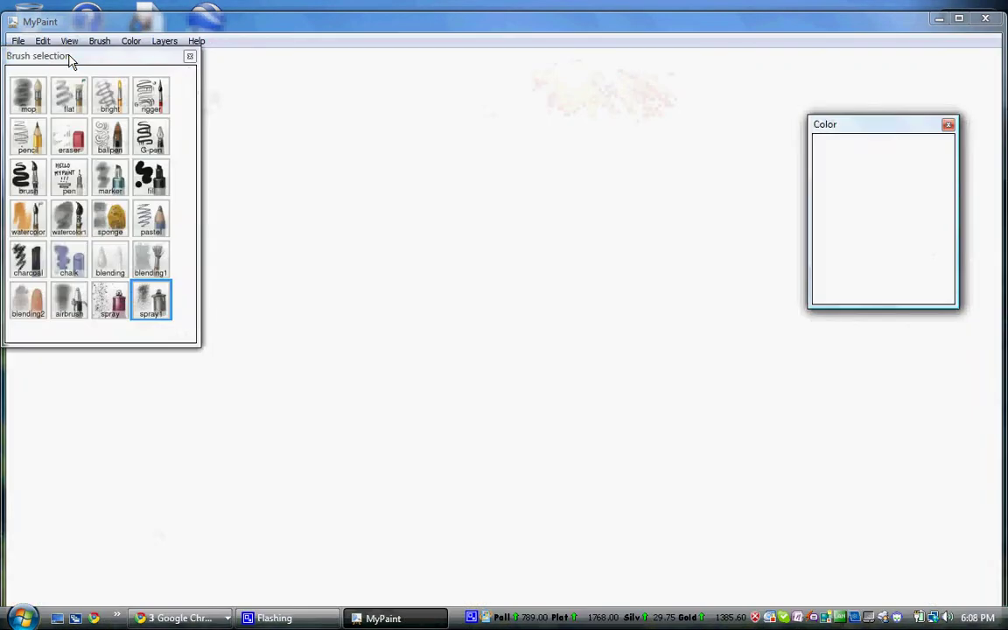
Rearrange the floating windows so Brush selection sits at the canvas's upper right and Color at its upper left
mouse_move(68, 56)
mouse_down()
mouse_move(77, 90)
mouse_move(79, 65)
mouse_up()
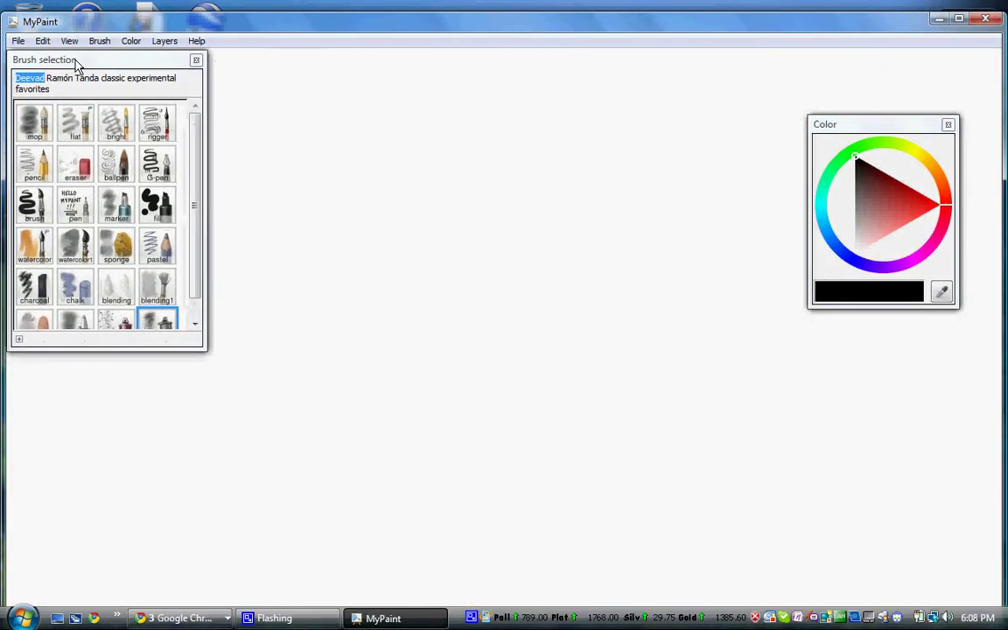
mouse_move(896, 125)
mouse_down()
mouse_move(872, 114)
mouse_move(913, 72)
mouse_move(907, 63)
mouse_move(742, 202)
mouse_move(350, 118)
mouse_up()
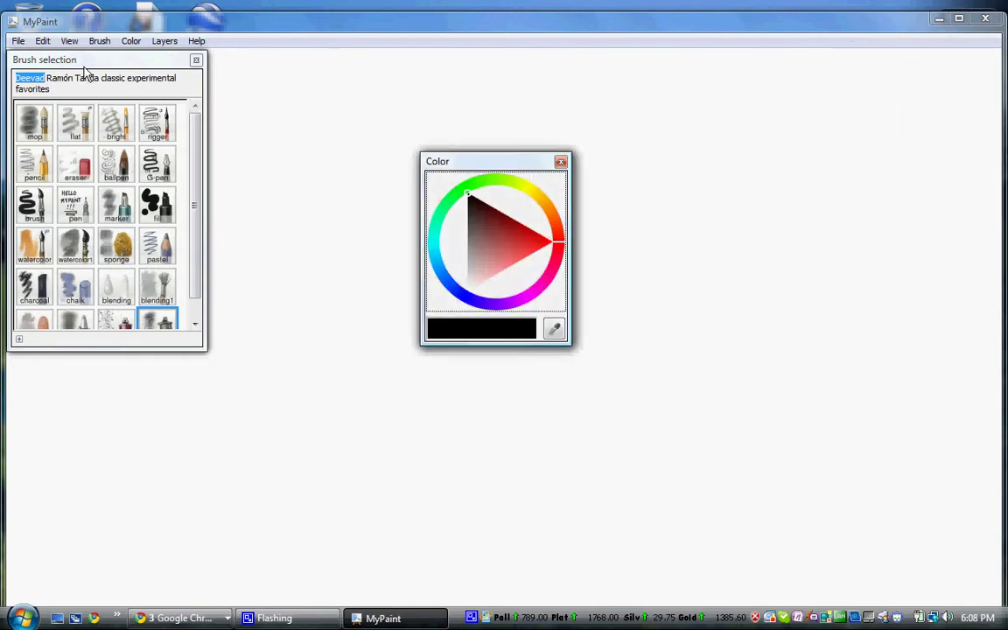
mouse_move(86, 64)
mouse_down()
mouse_move(472, 94)
mouse_move(876, 68)
mouse_up()
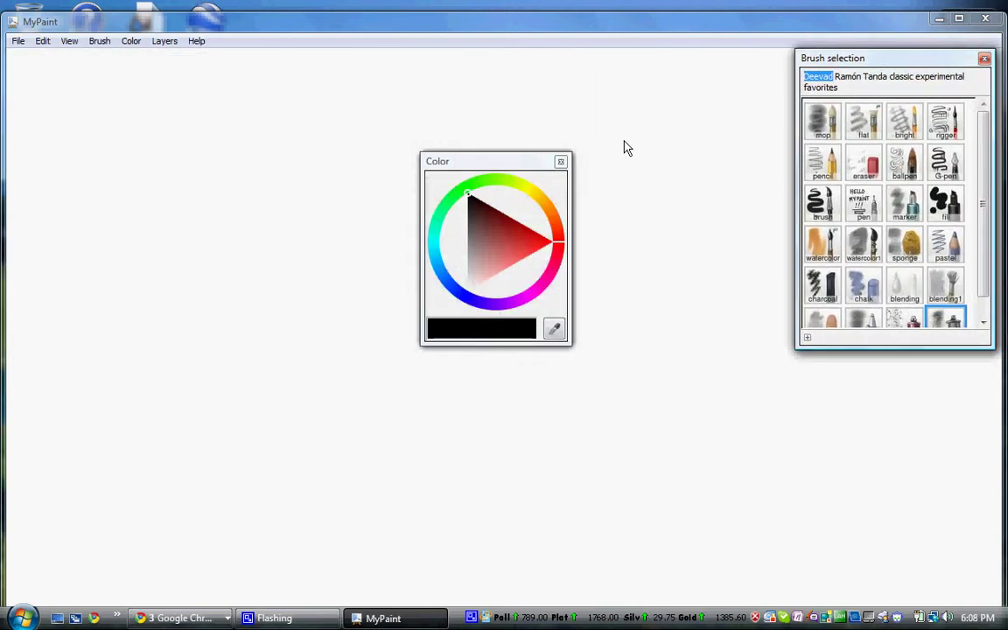
mouse_move(484, 161)
mouse_down()
mouse_move(835, 359)
mouse_move(958, 376)
mouse_move(853, 369)
mouse_move(142, 140)
mouse_move(72, 83)
mouse_move(72, 69)
mouse_up()
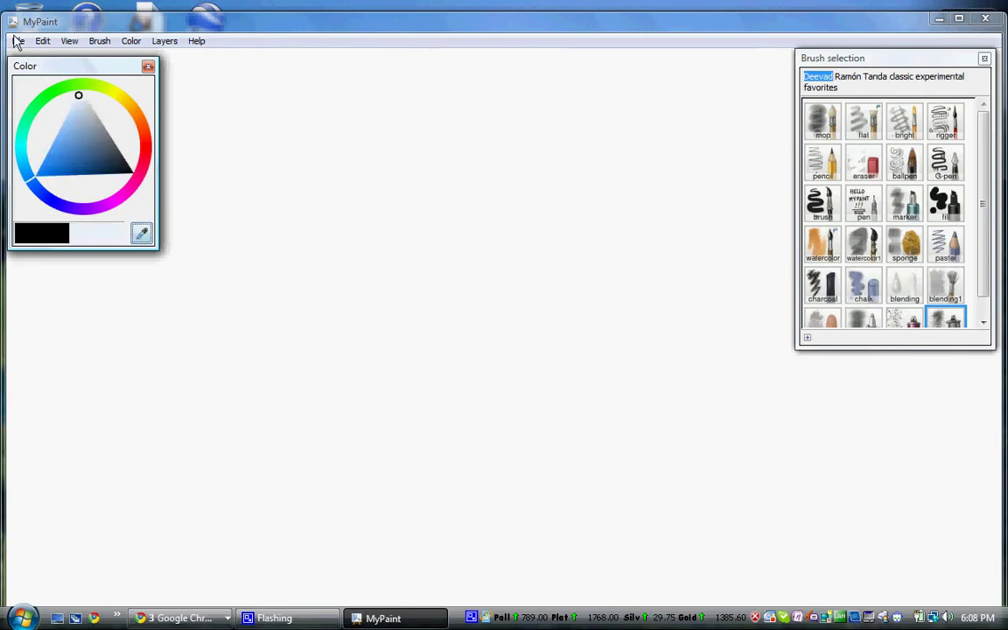
Start a new blank painting
click(17, 42)
click(22, 59)
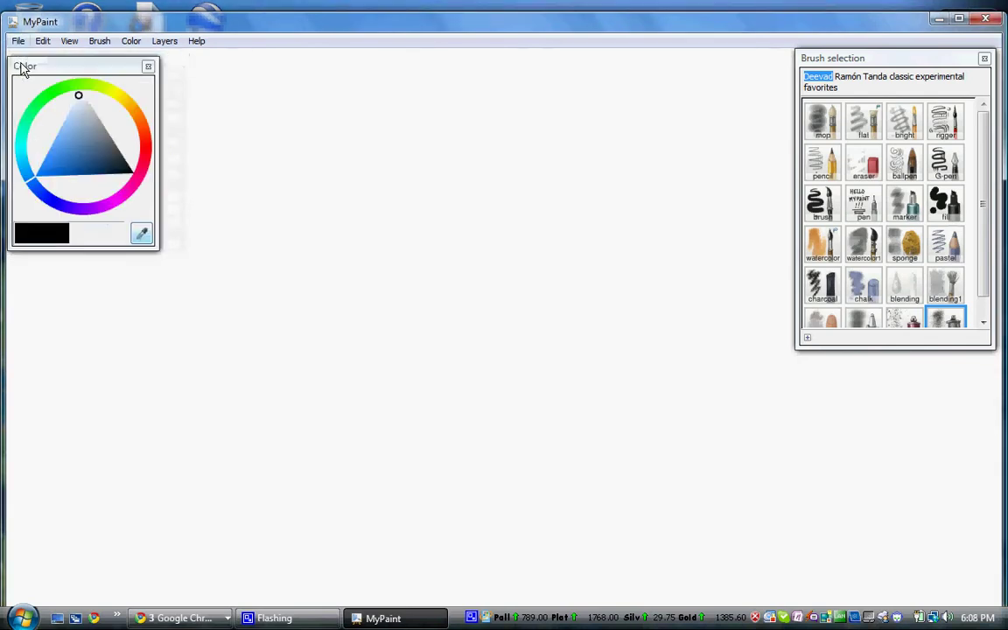
Browse for a file to open in the user's .mypaint folder, and close the Open dialog without opening anything
click(18, 40)
click(21, 75)
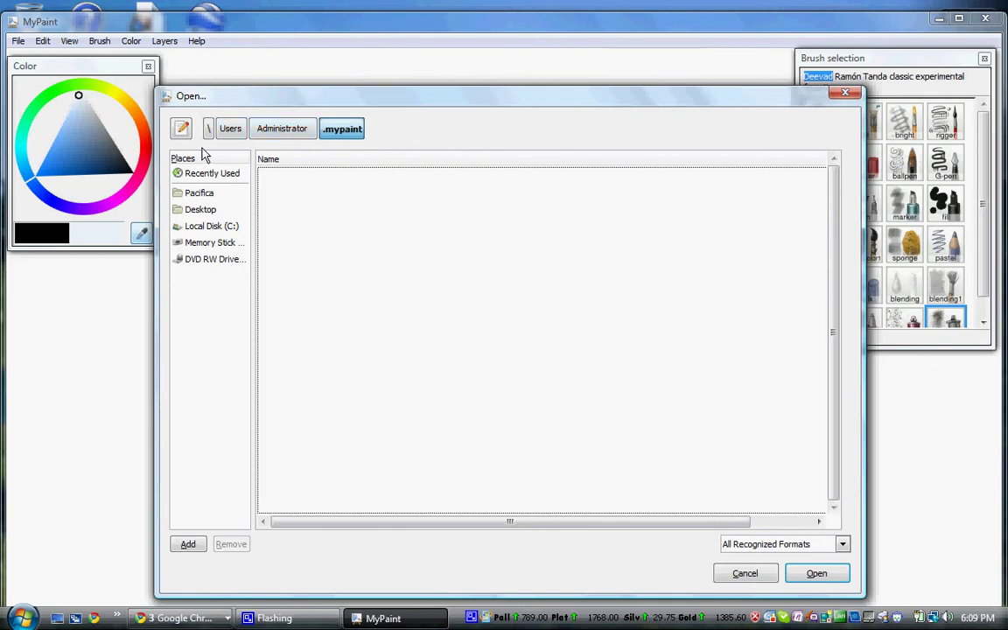
drag(232, 97, 242, 74)
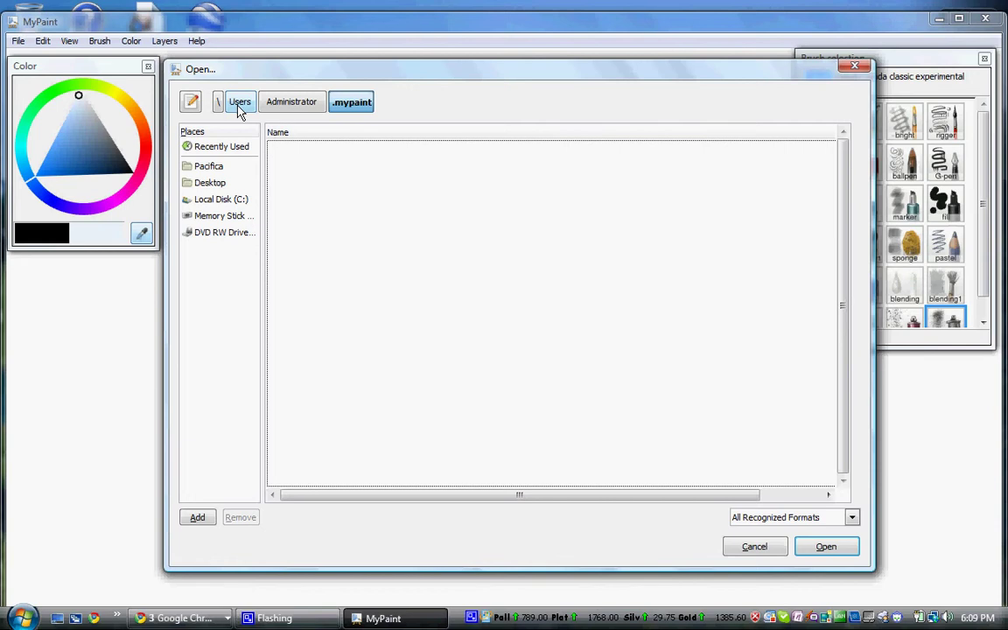
click(238, 104)
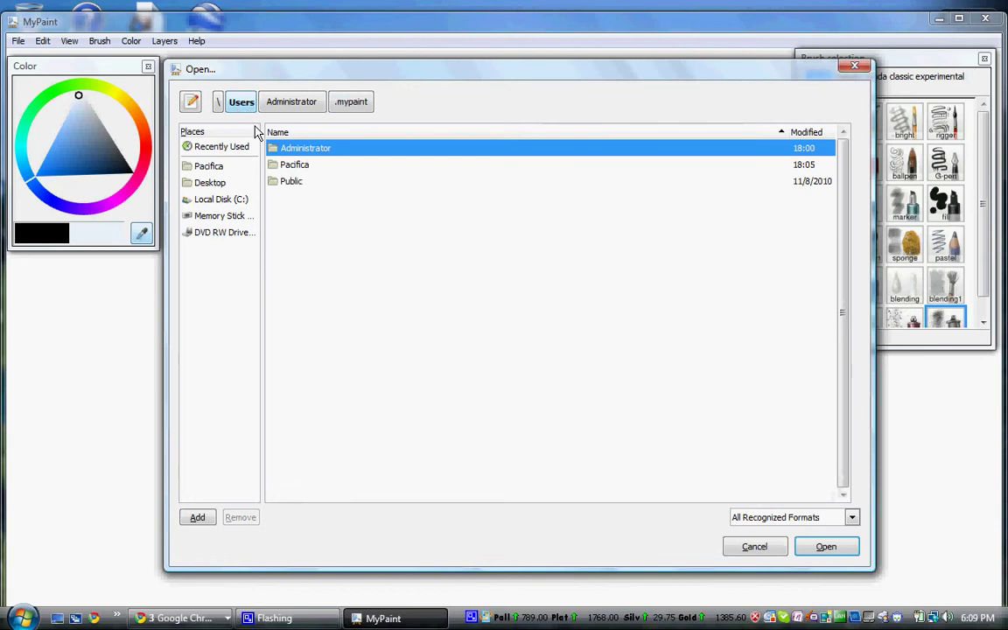
double_click(339, 166)
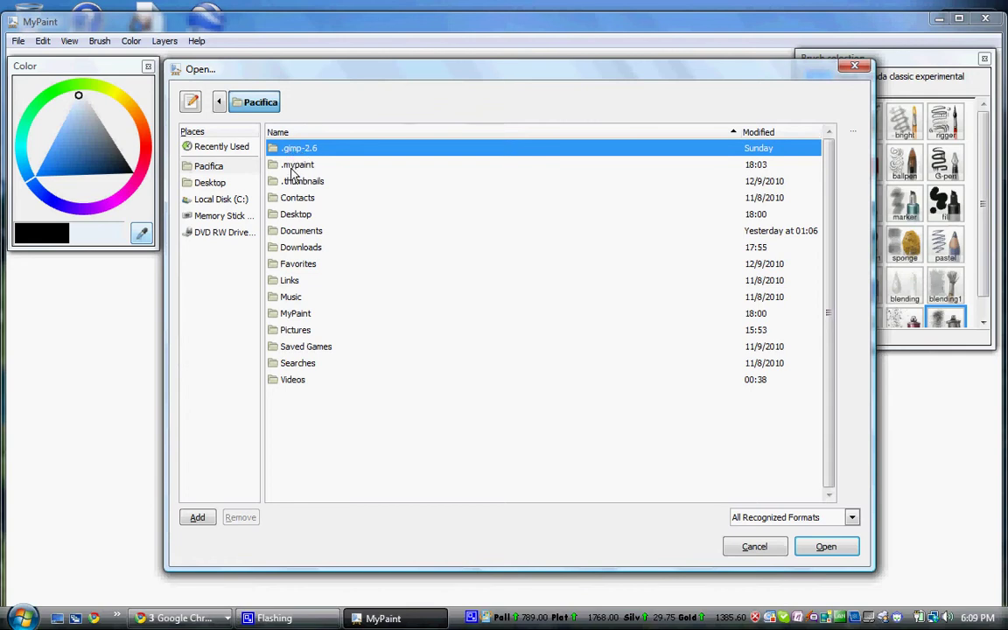
double_click(293, 168)
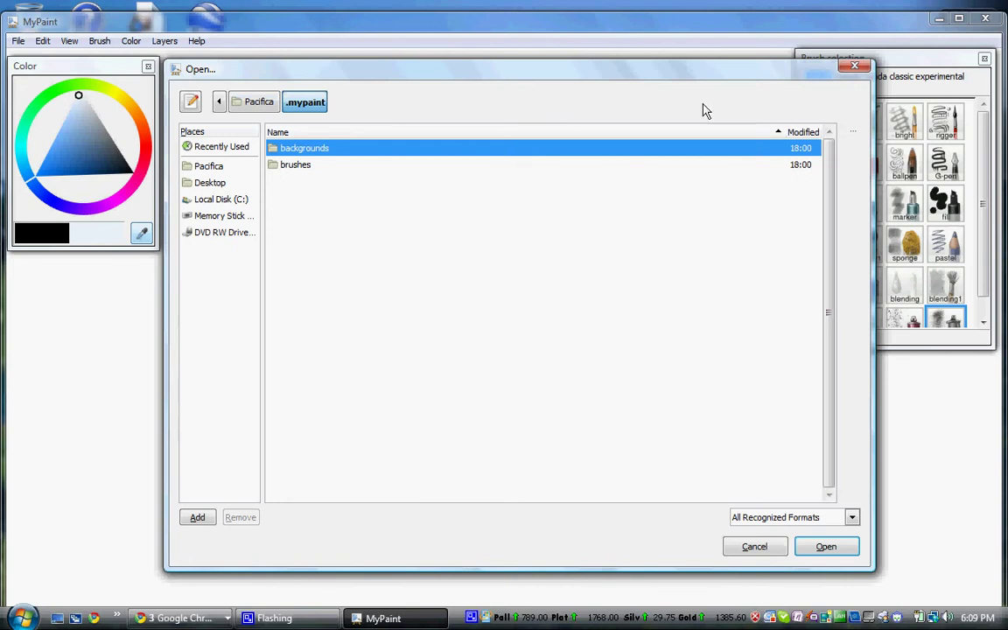
click(855, 65)
Look over MyPaint's file commands and launch Microsoft Paint
click(18, 40)
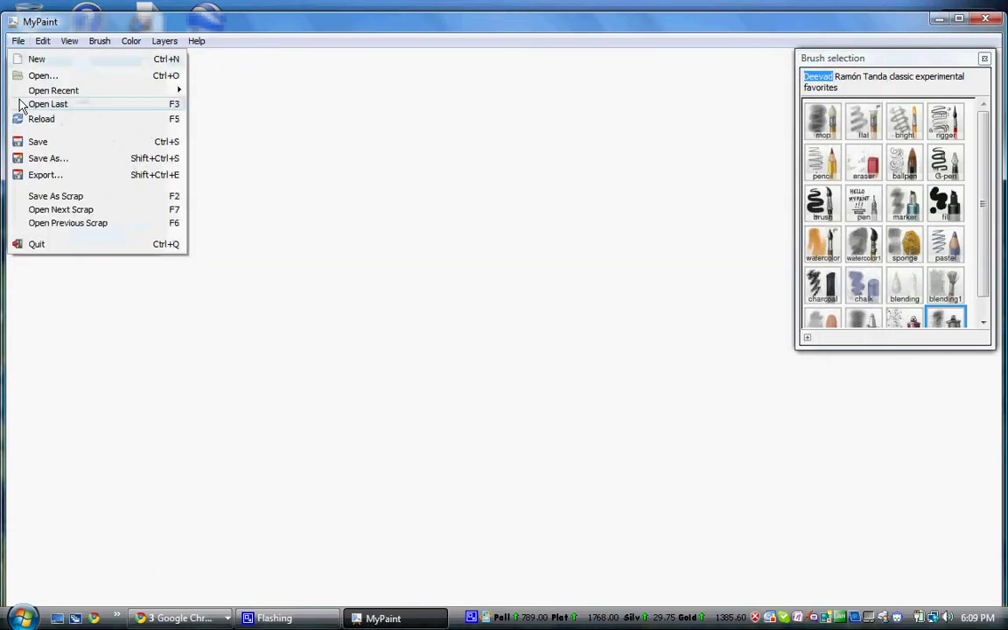
mouse_move(46, 40)
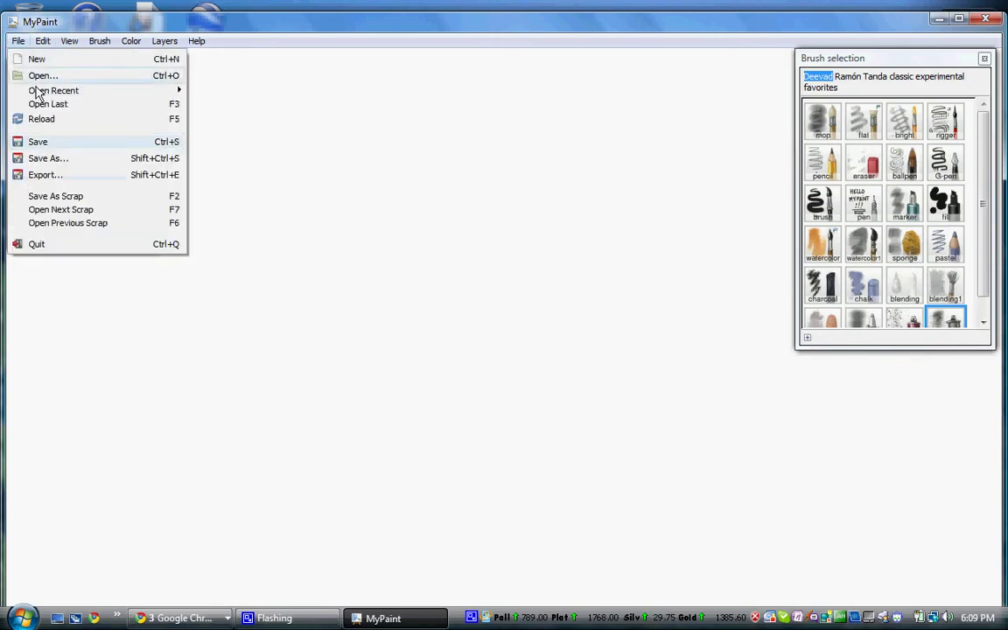
key(super)
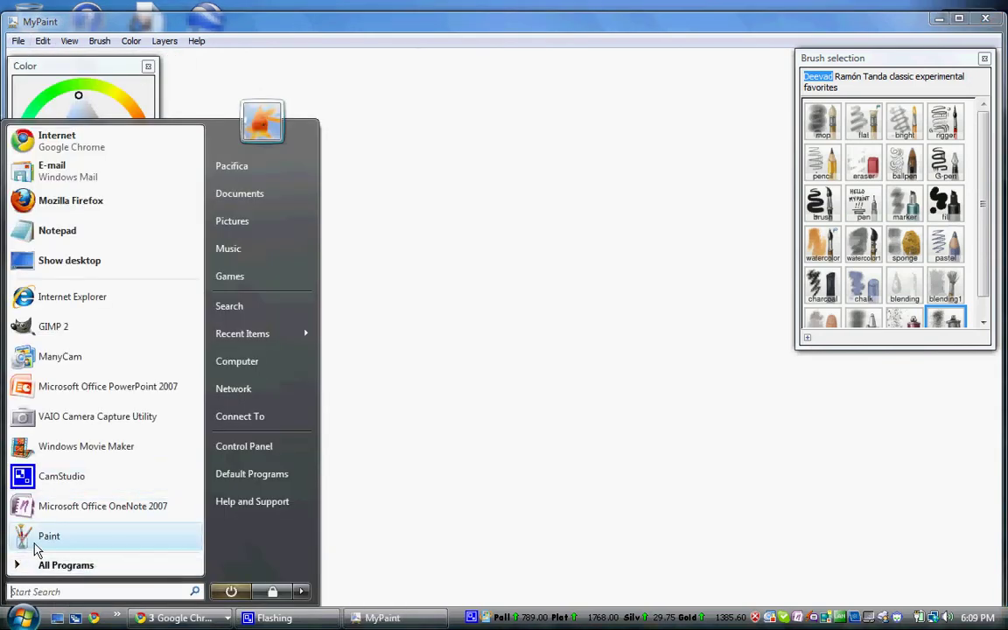
key(super)
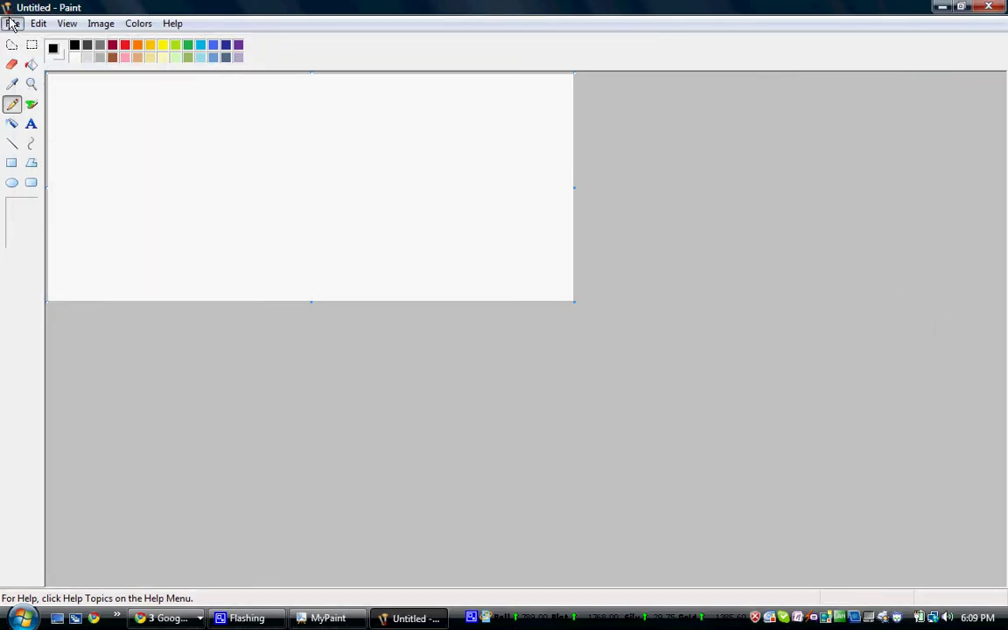
Look over Microsoft Paint's file commands and exit the program to return to MyPaint
click(13, 23)
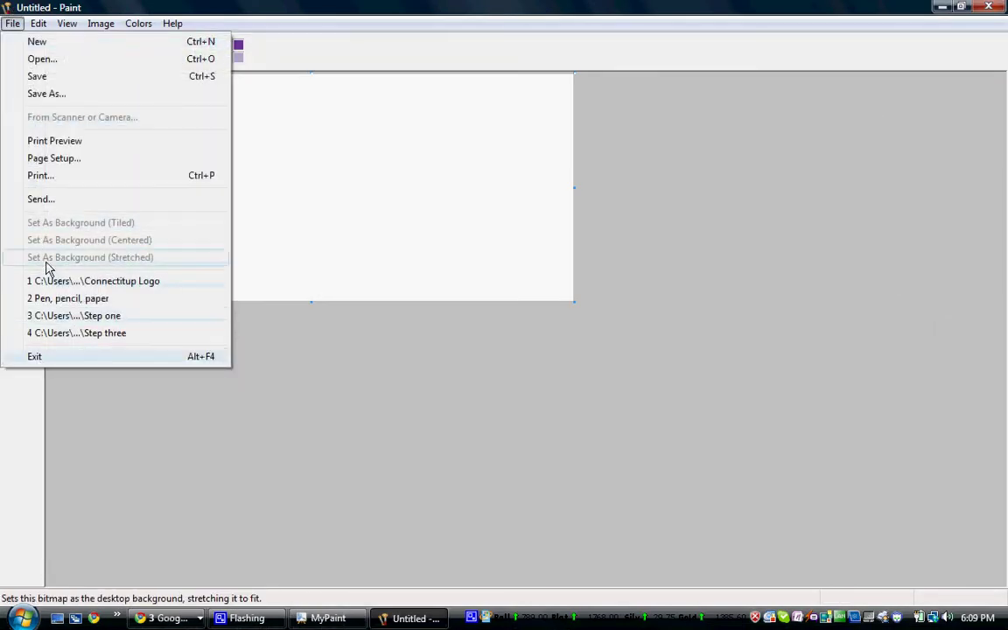
click(34, 357)
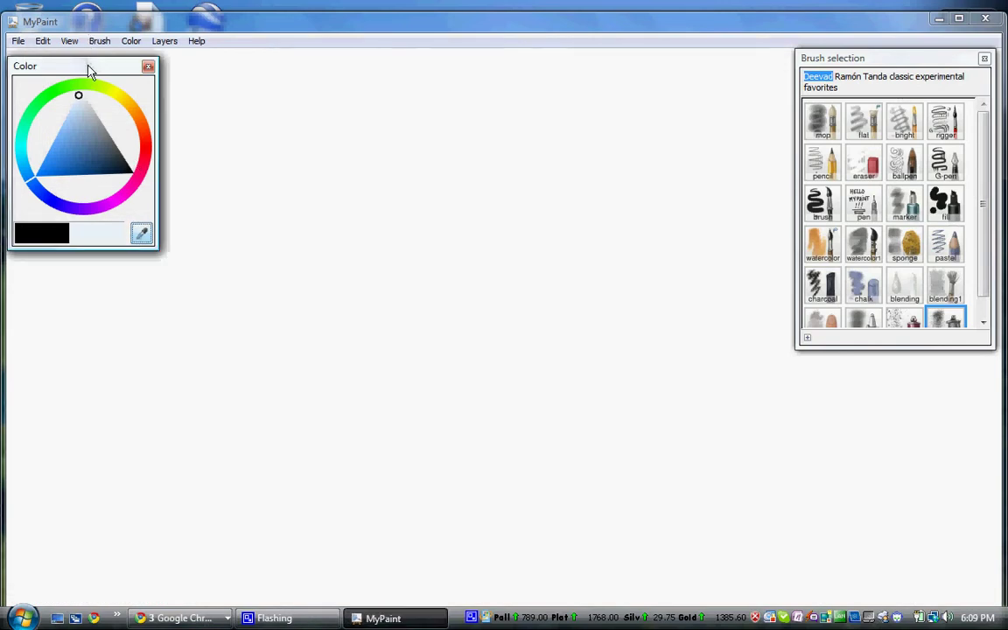
Review the Input, Saving and View settings in MyPaint's preferences, and close them without changing anything
click(25, 41)
mouse_move(40, 42)
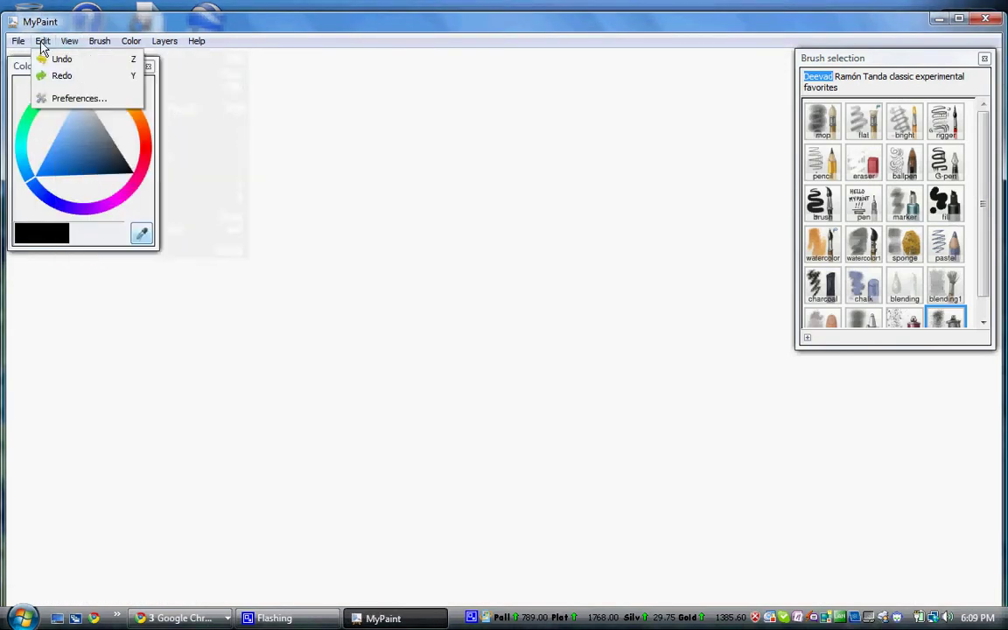
click(44, 98)
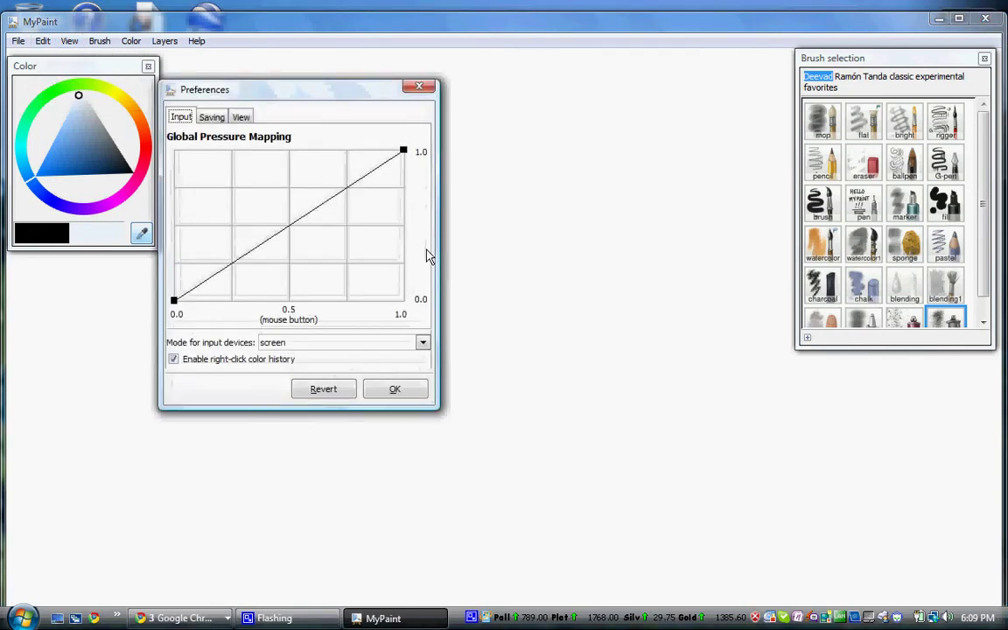
click(211, 117)
click(244, 116)
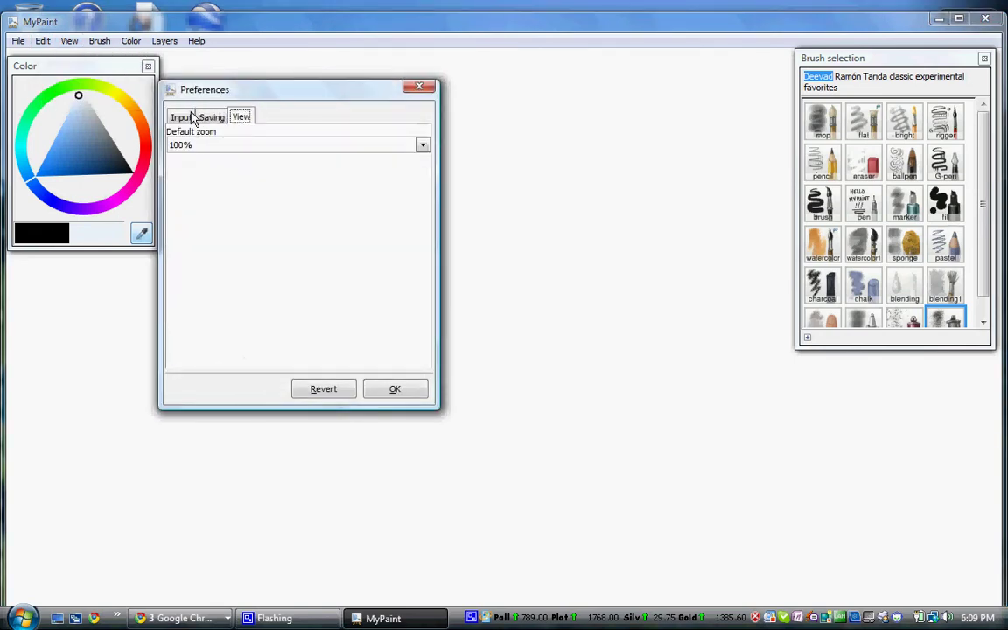
click(182, 117)
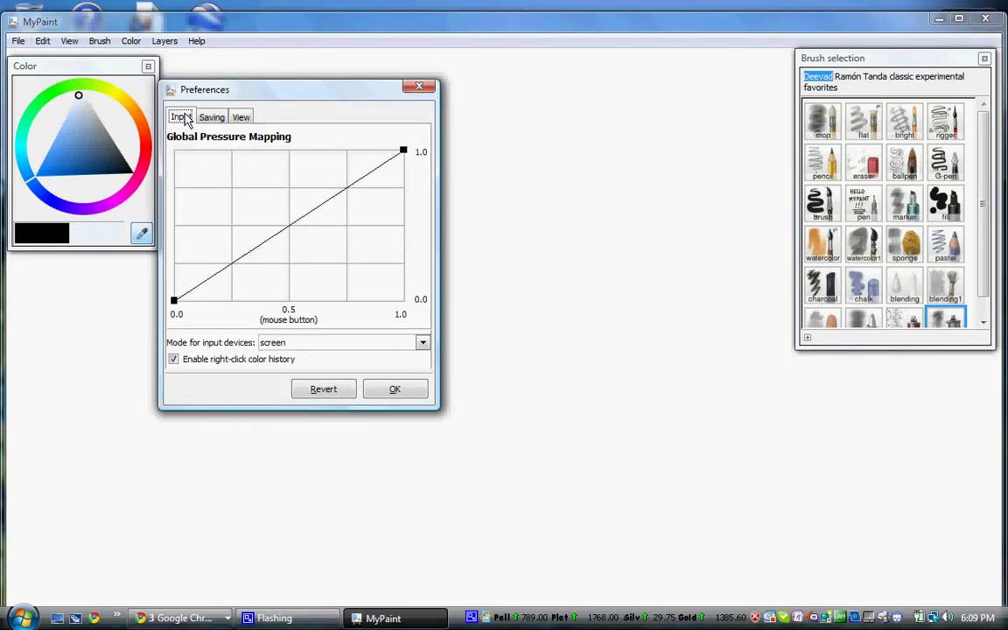
click(419, 91)
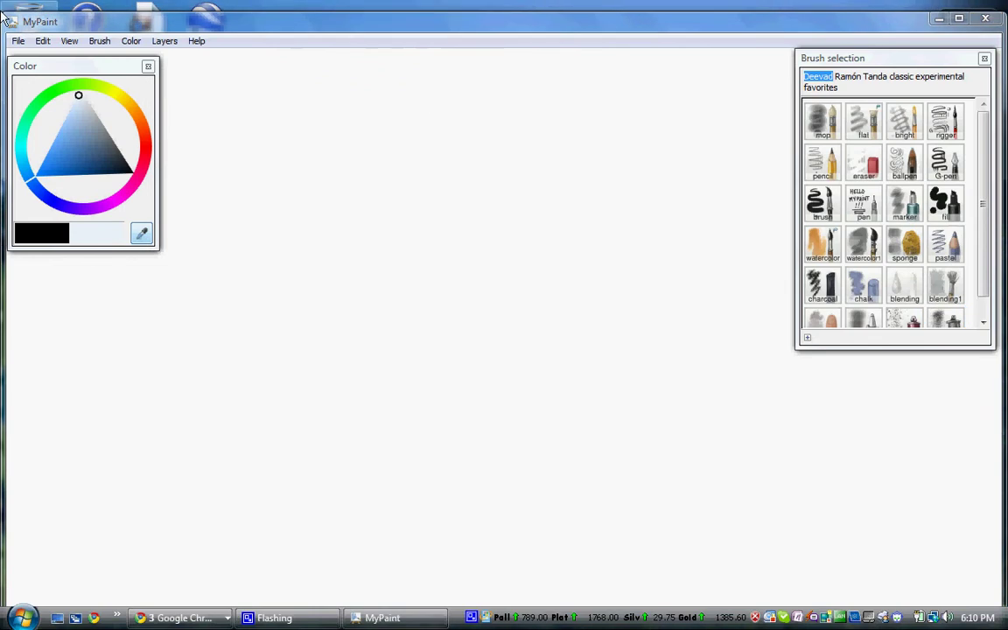
Try bending the Global Pressure Mapping curve in the preferences with extra points, revert it and close the dialog
click(41, 42)
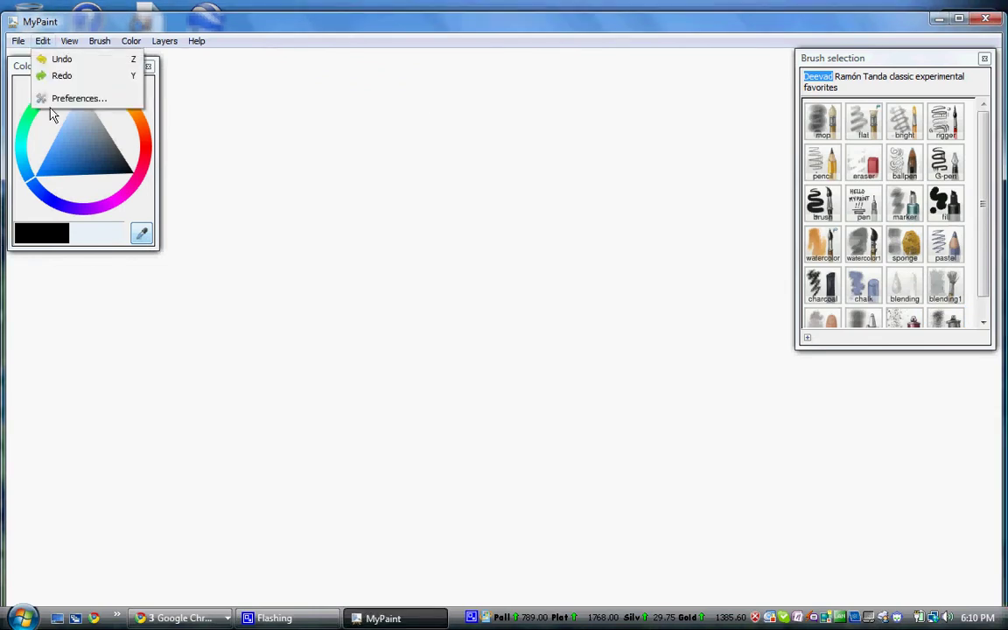
click(48, 98)
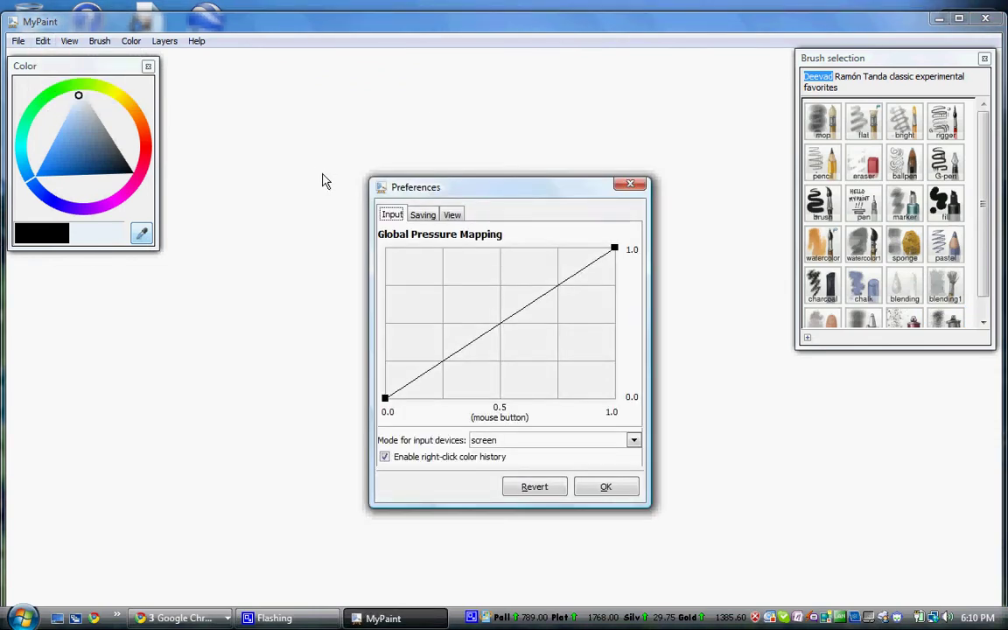
drag(419, 193, 344, 147)
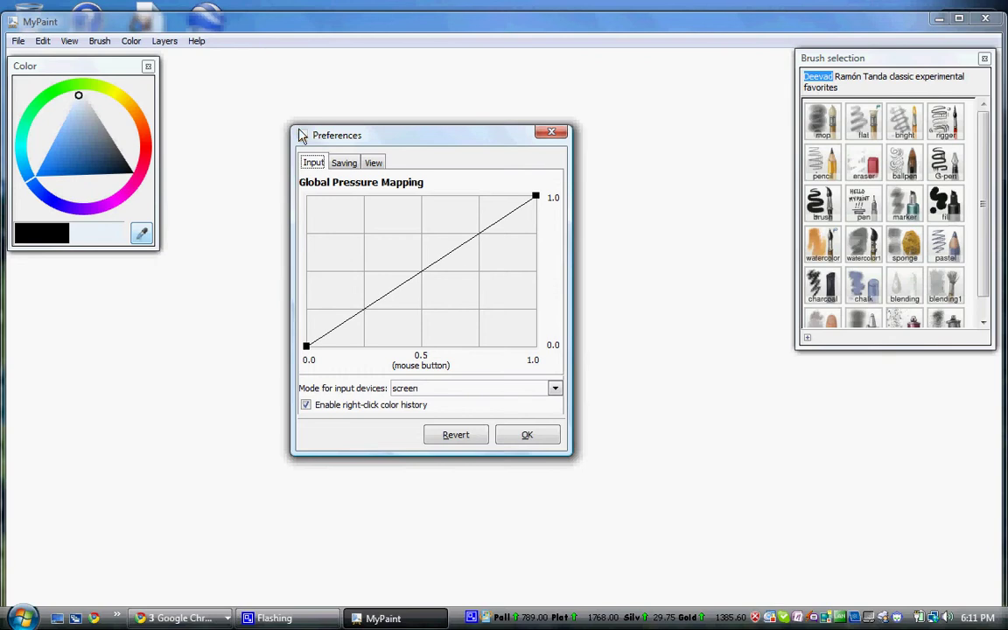
drag(309, 136, 287, 131)
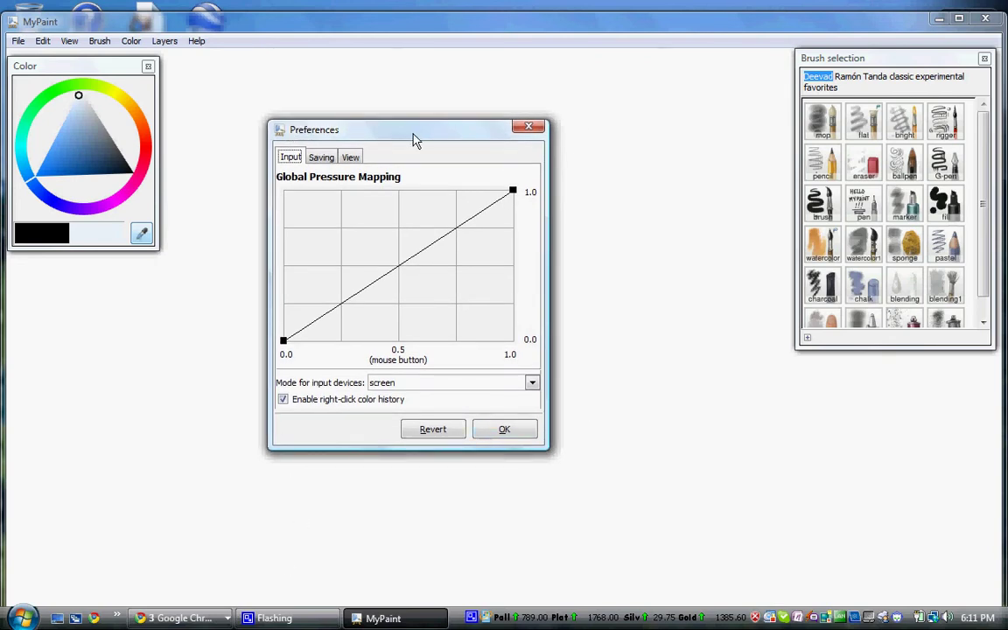
drag(284, 340, 453, 325)
click(419, 304)
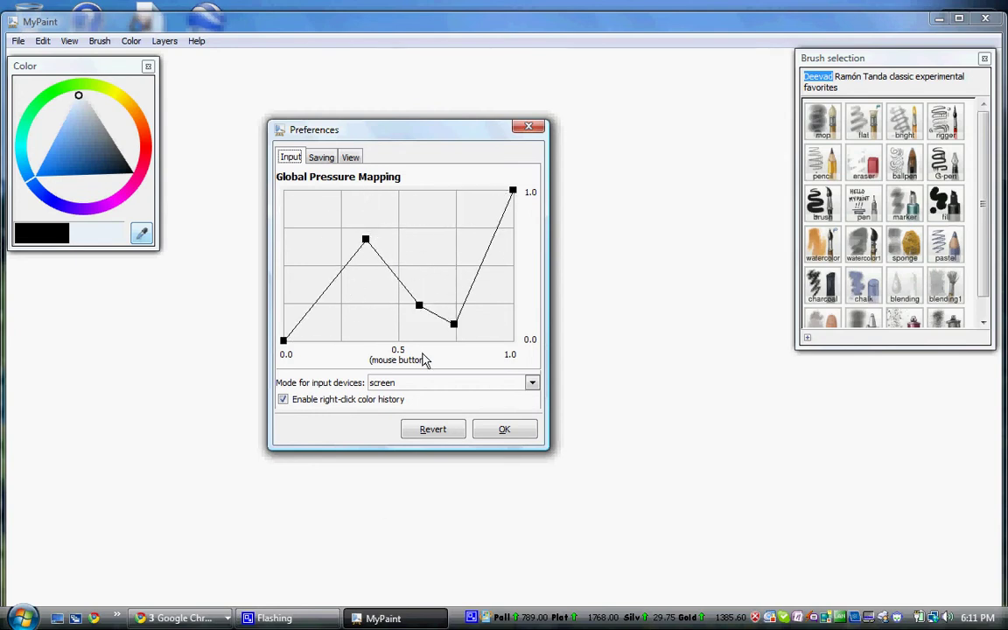
click(444, 433)
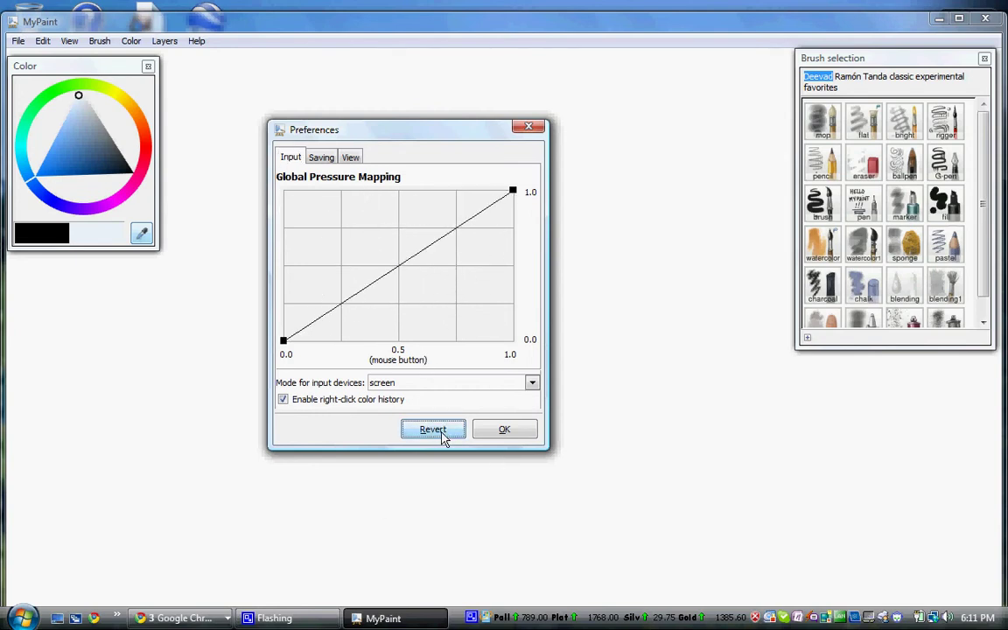
click(527, 128)
Show the canvas in fullscreen and return to the normal window
click(67, 41)
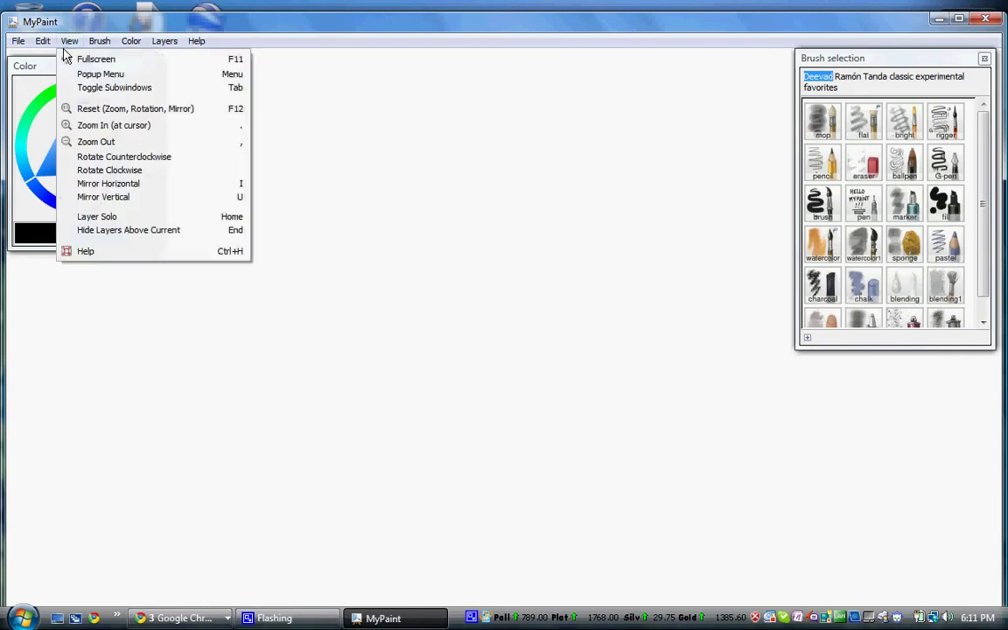
click(63, 57)
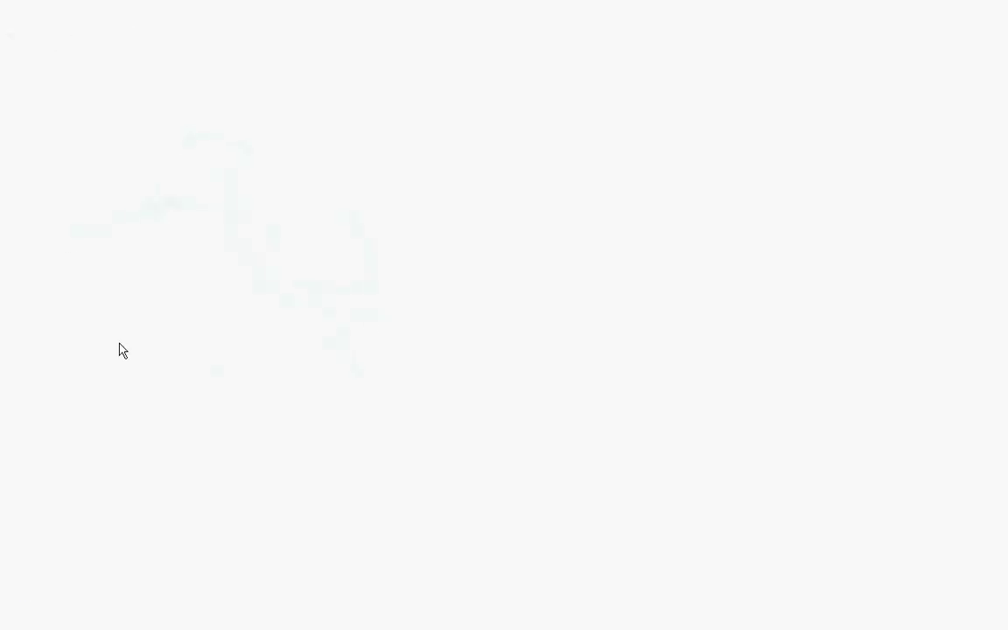
key(F11)
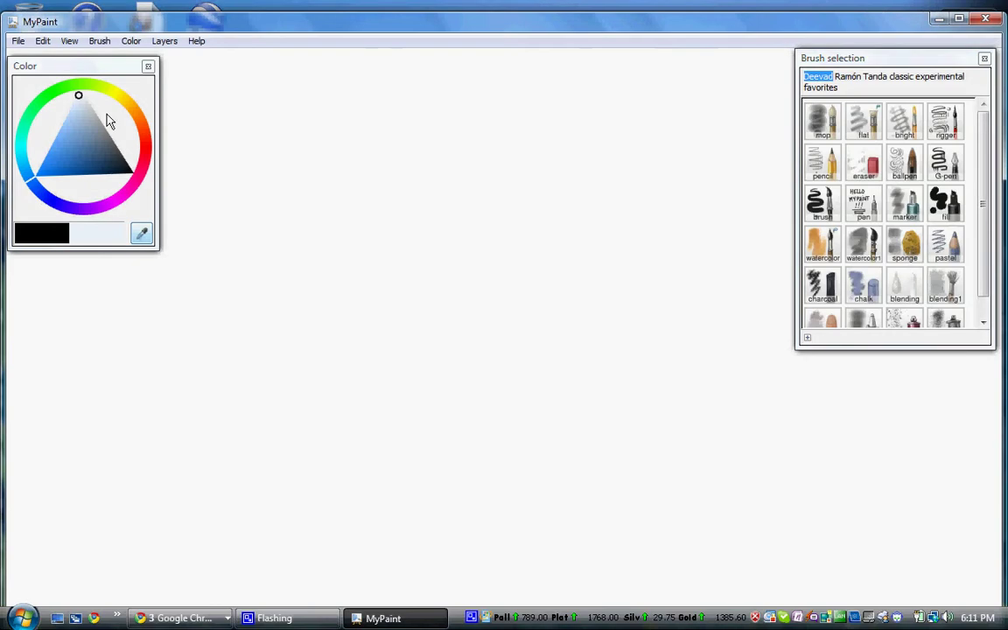
click(68, 42)
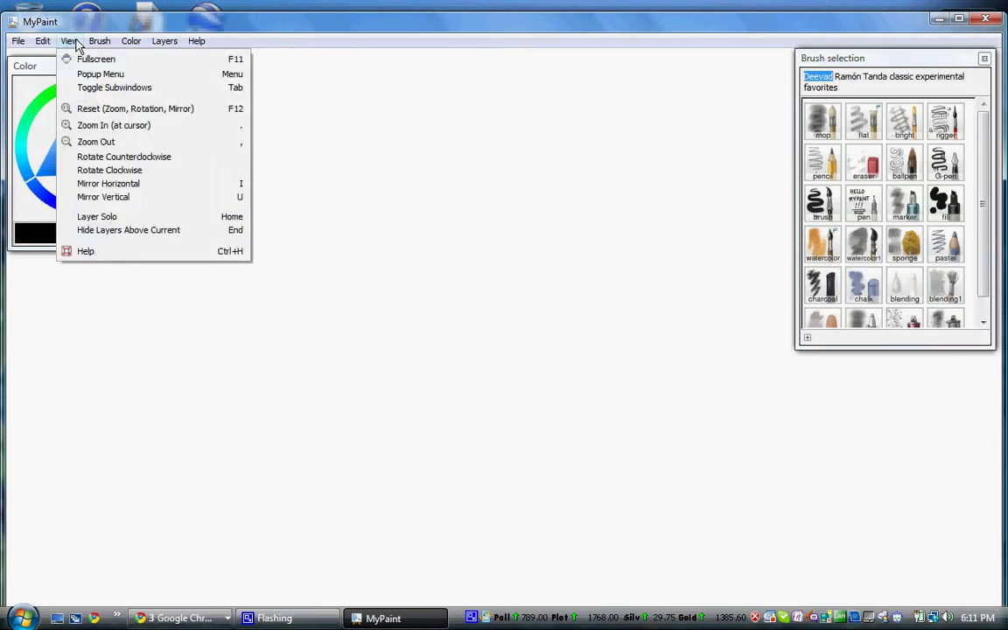
mouse_move(101, 41)
key(Escape)
Find the On-Screen Keyboard by searching Windows for "keyboard", launch it and place it over the middle of the canvas
click(22, 617)
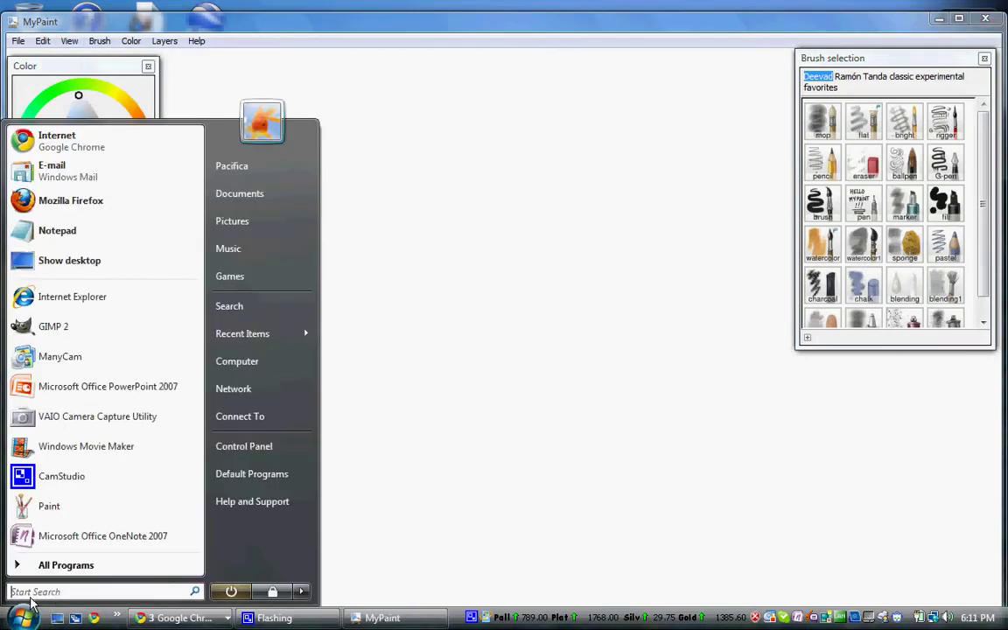
text(keyboard)
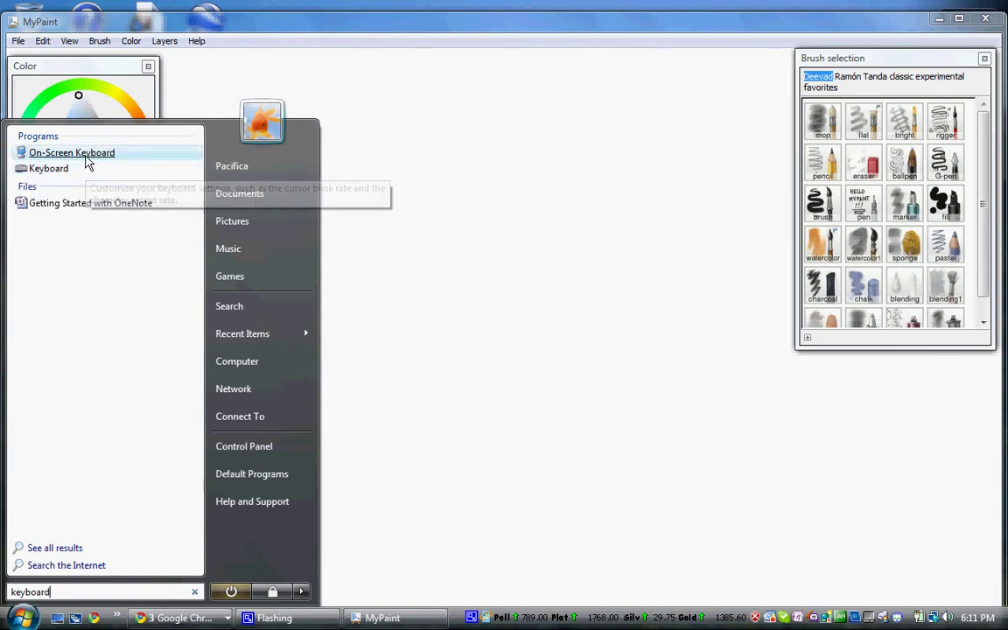
click(85, 157)
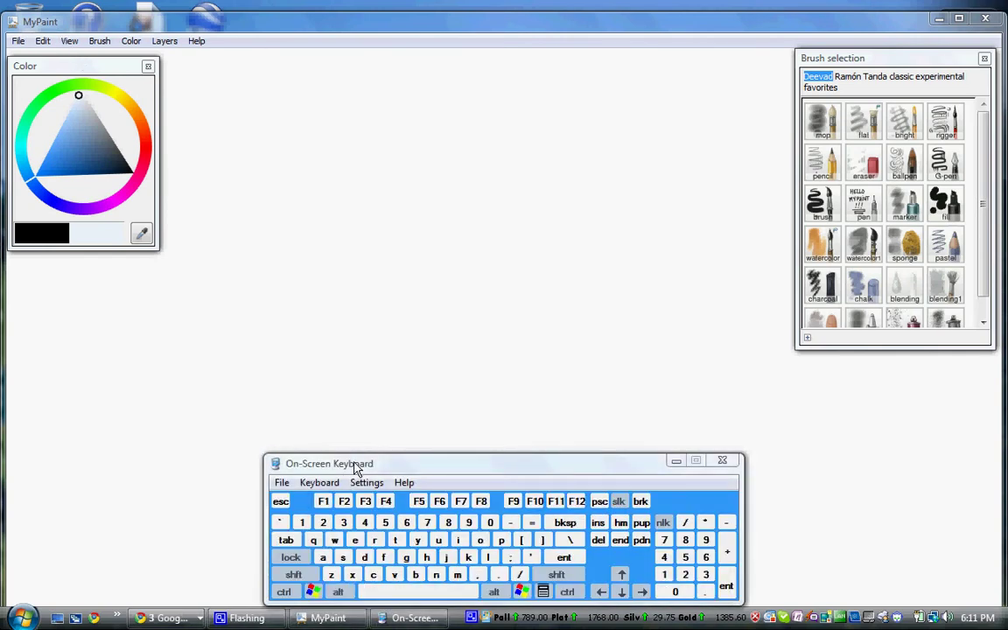
drag(356, 468, 314, 184)
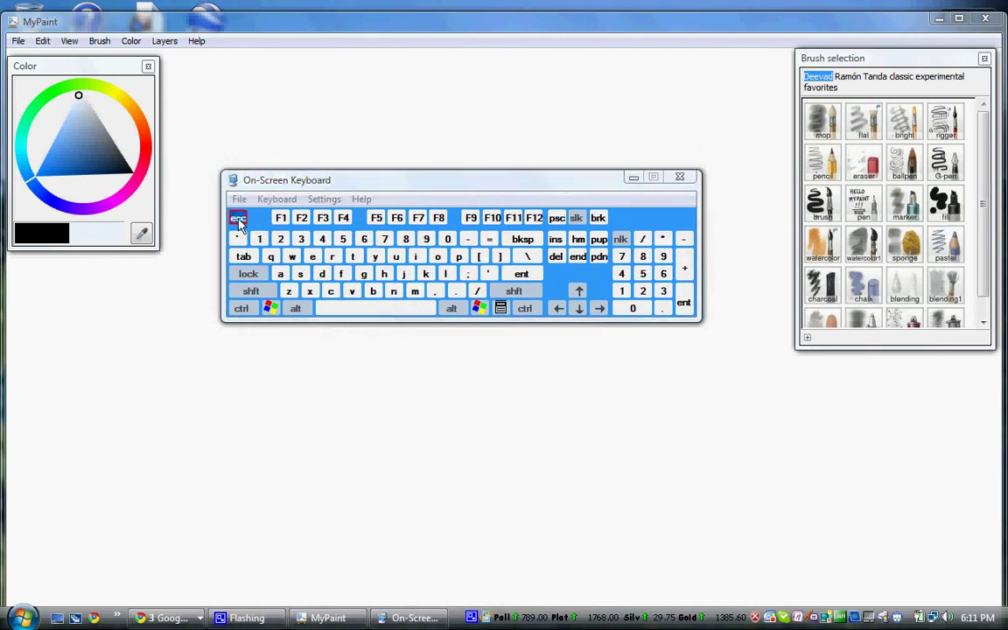
Demonstrate fullscreen mode with the On-Screen Keyboard moved to the canvas's upper edge, return to the normal window and close the keyboard
click(66, 42)
click(67, 58)
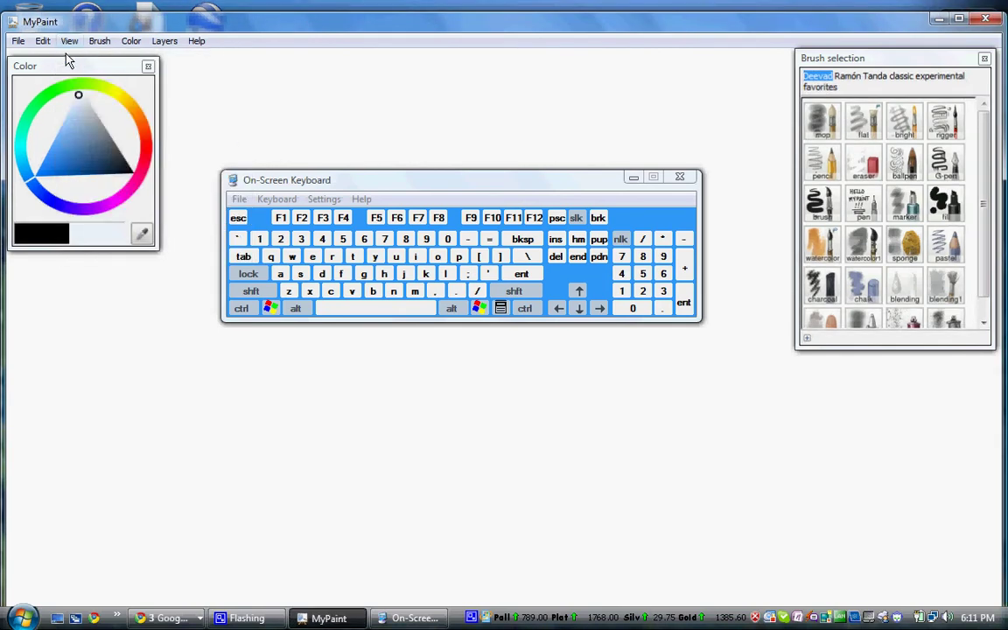
drag(249, 180, 329, 23)
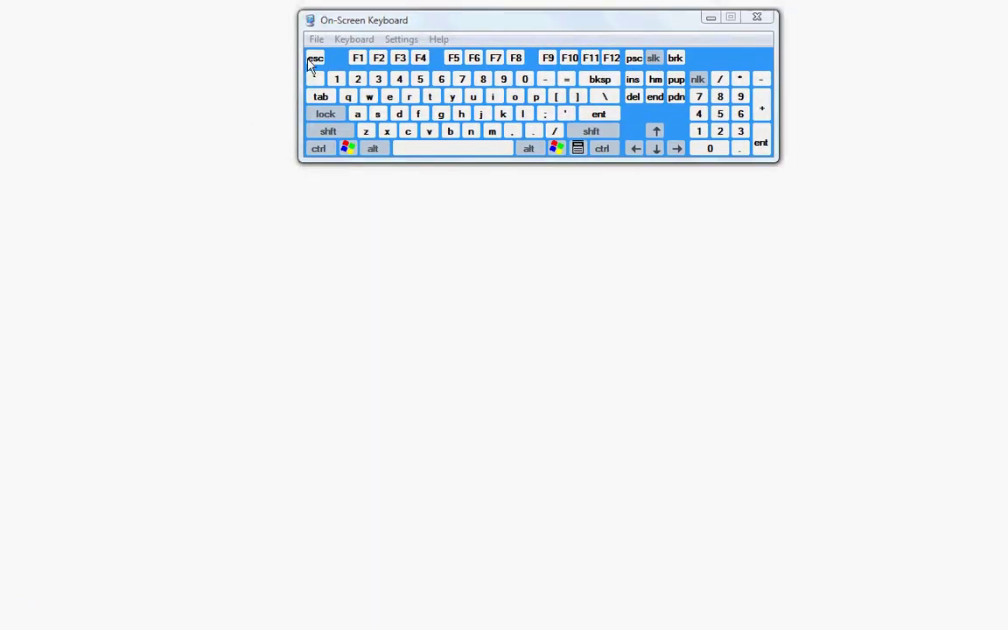
click(313, 59)
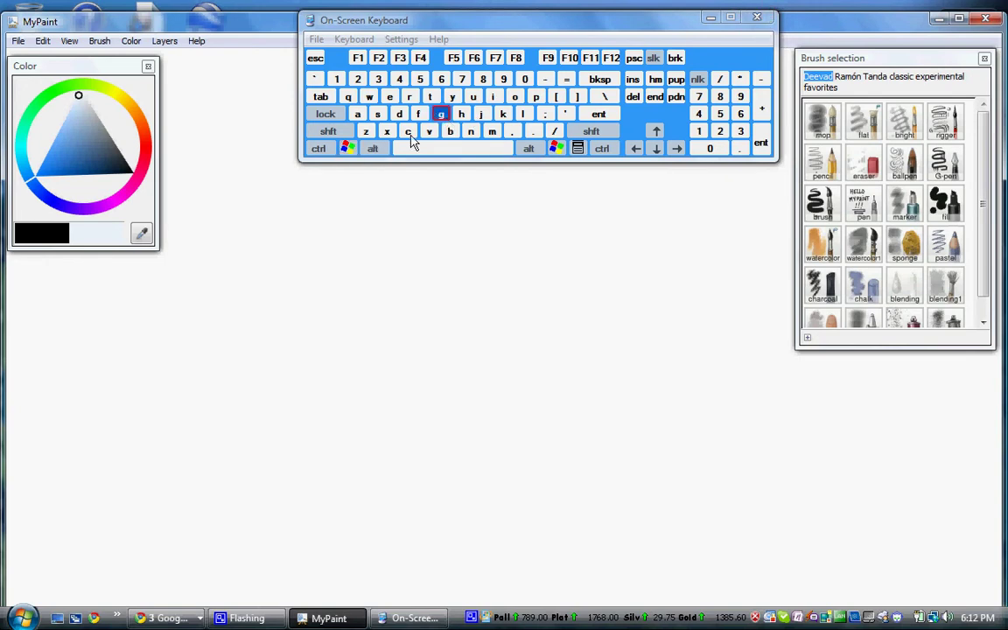
click(757, 17)
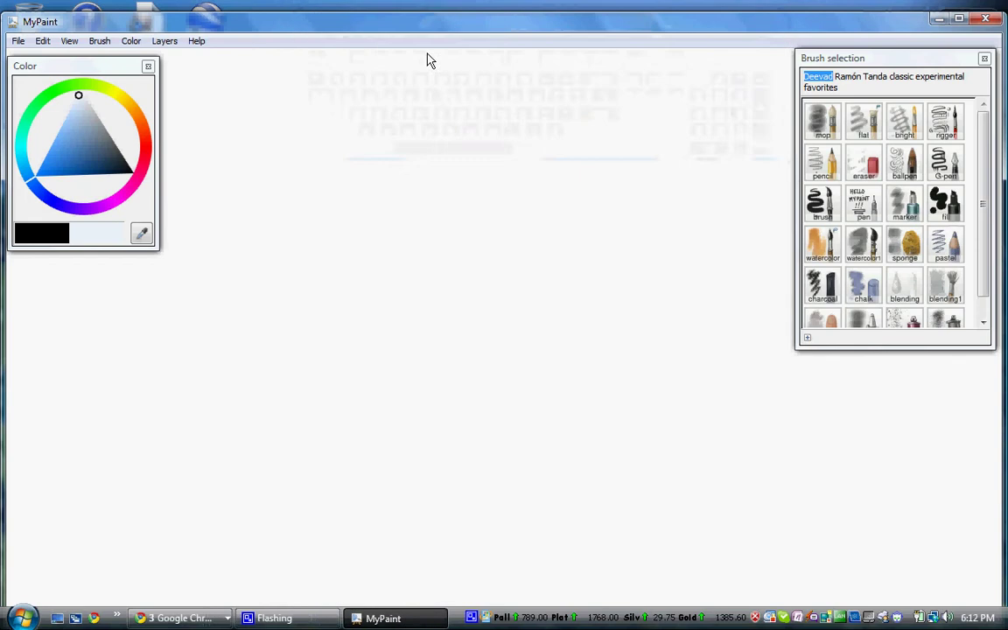
Bring up MyPaint's popup menu, look through its Layers commands and dismiss it
click(77, 42)
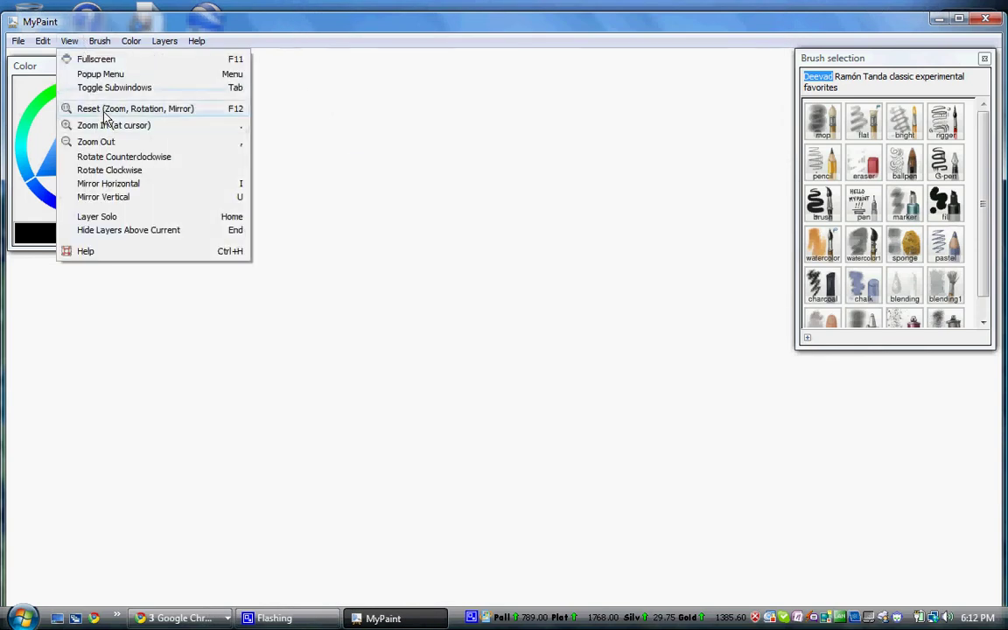
click(114, 74)
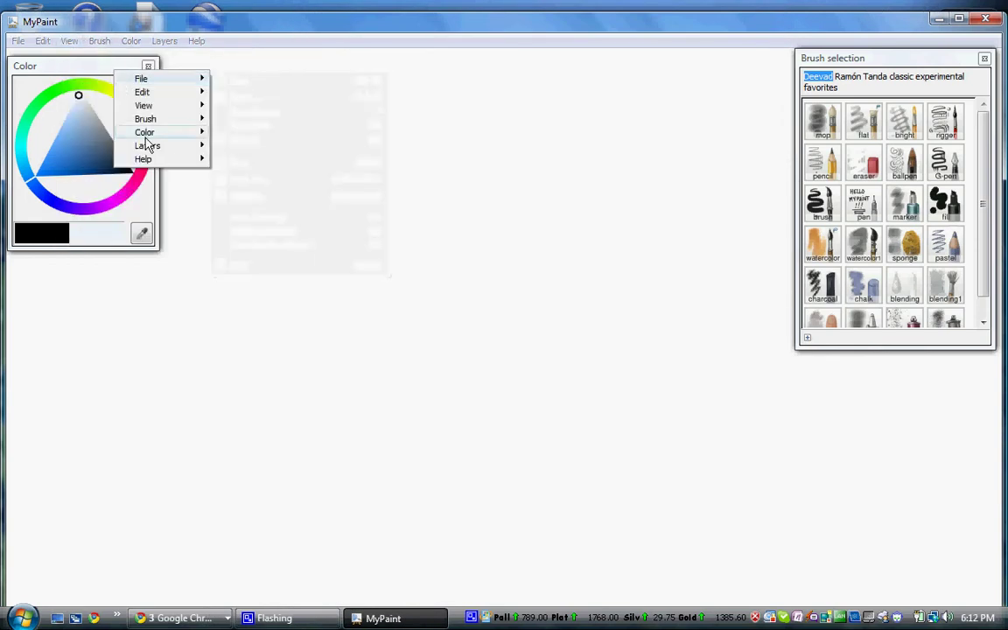
mouse_move(146, 161)
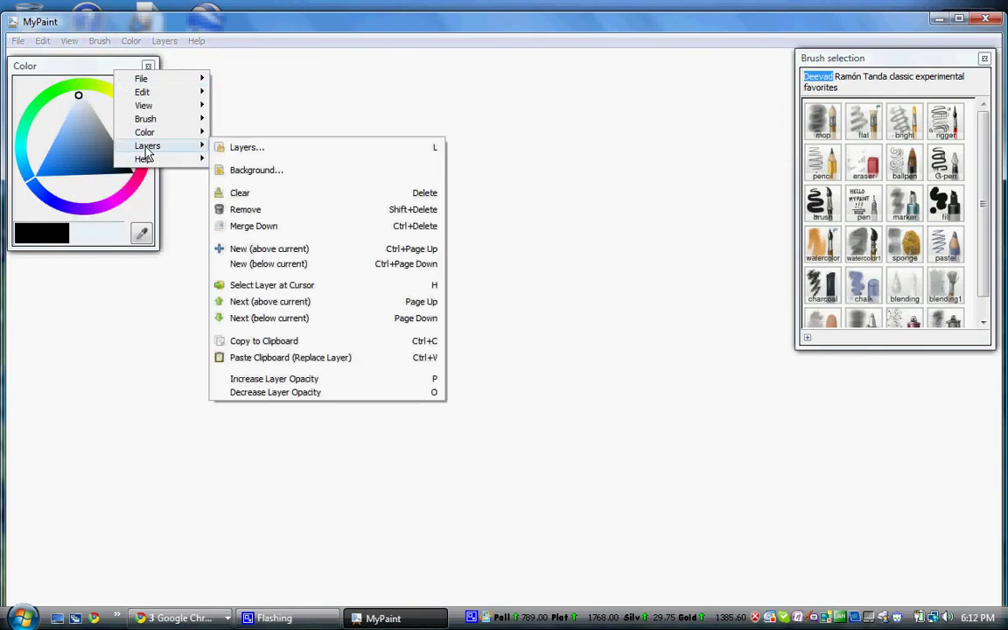
click(70, 42)
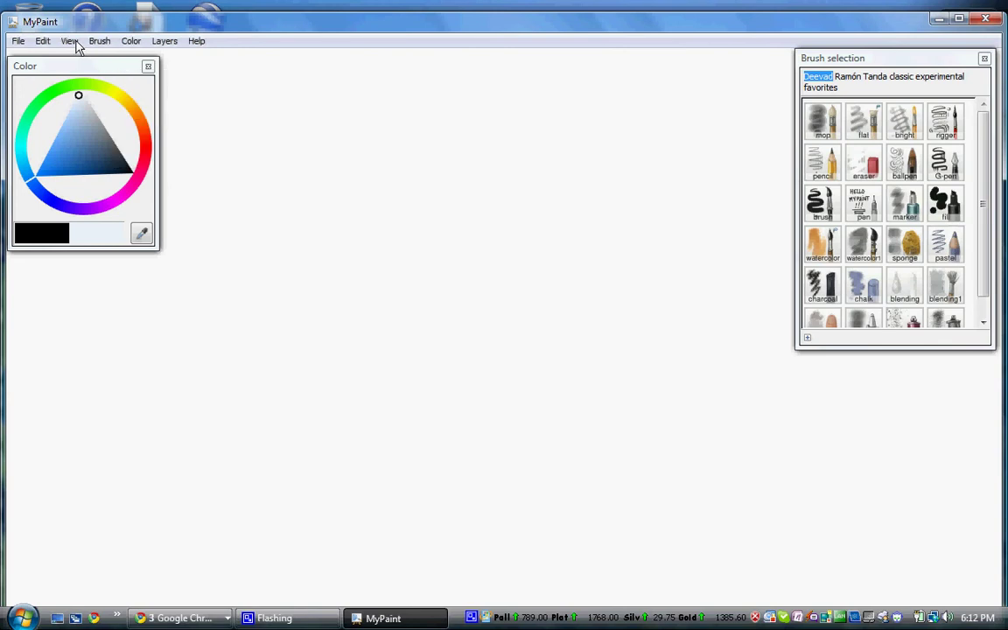
Look over MyPaint's view commands and zoom in on the blank canvas
click(70, 42)
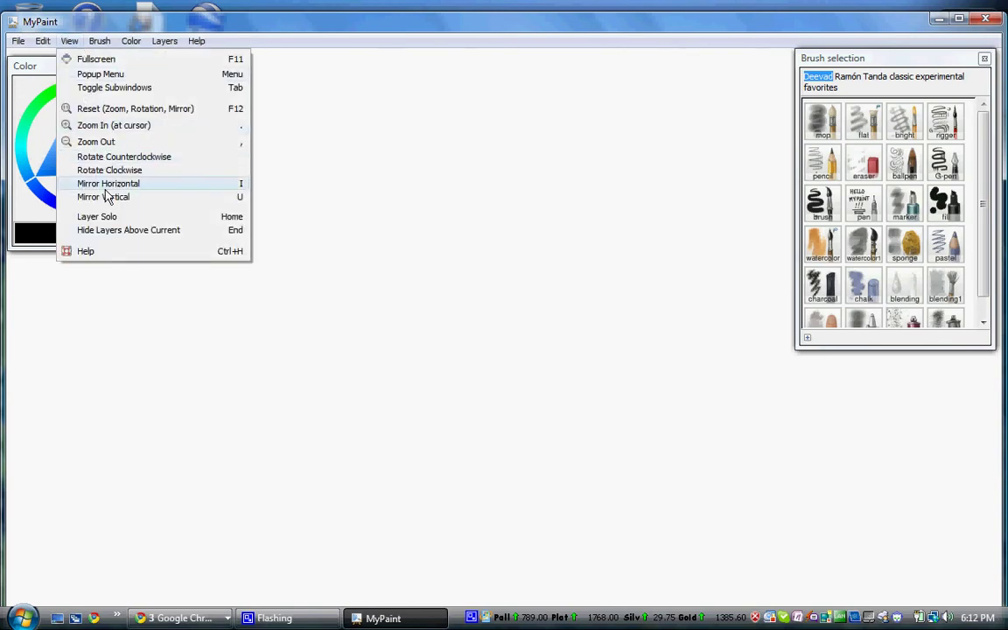
click(94, 131)
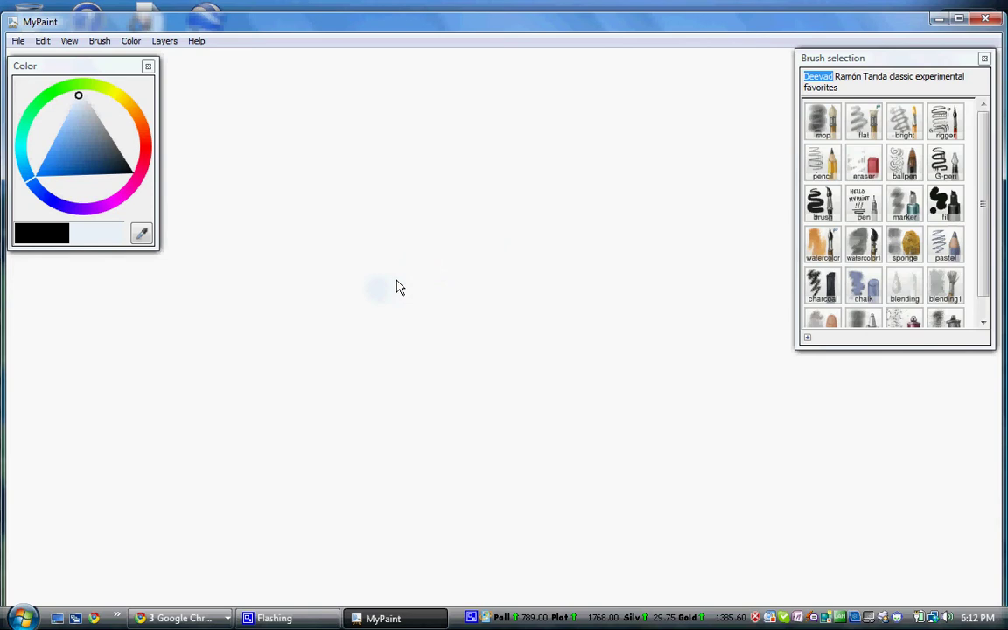
Search Windows for "keyboard", relaunch the On-Screen Keyboard and place it over the middle of the canvas
click(22, 618)
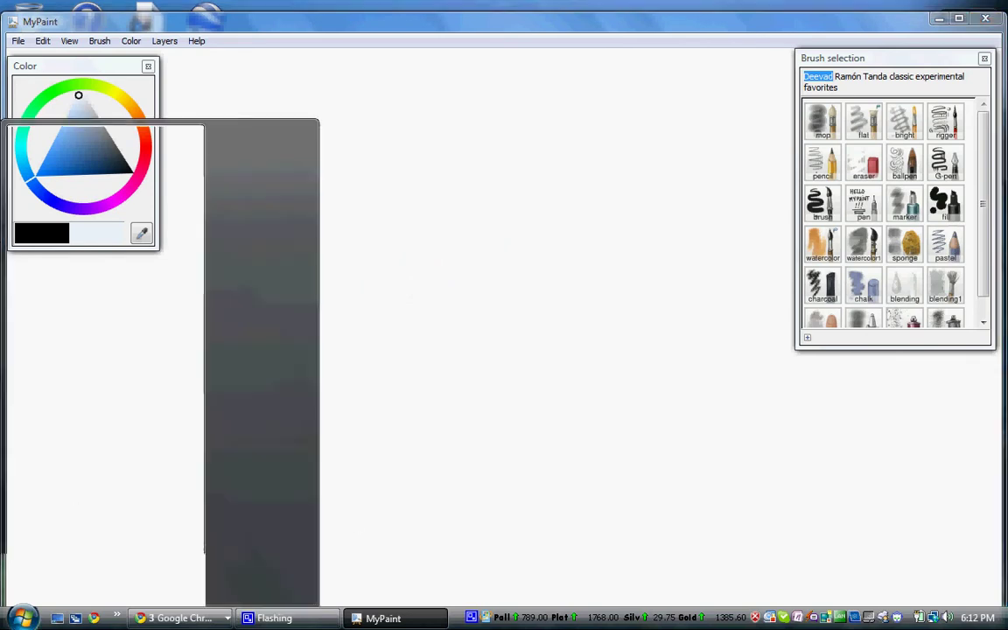
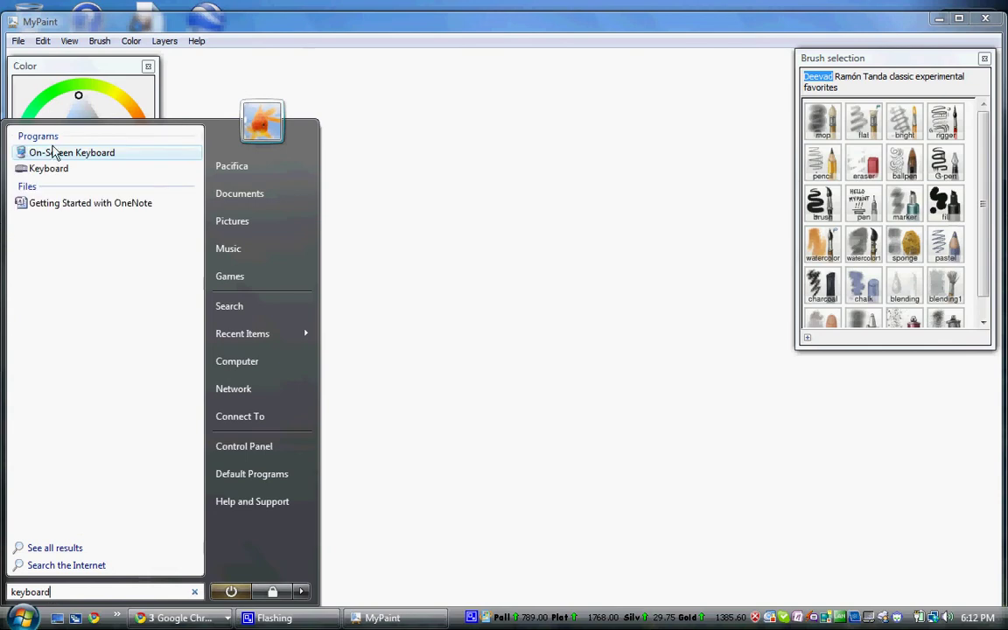
click(70, 152)
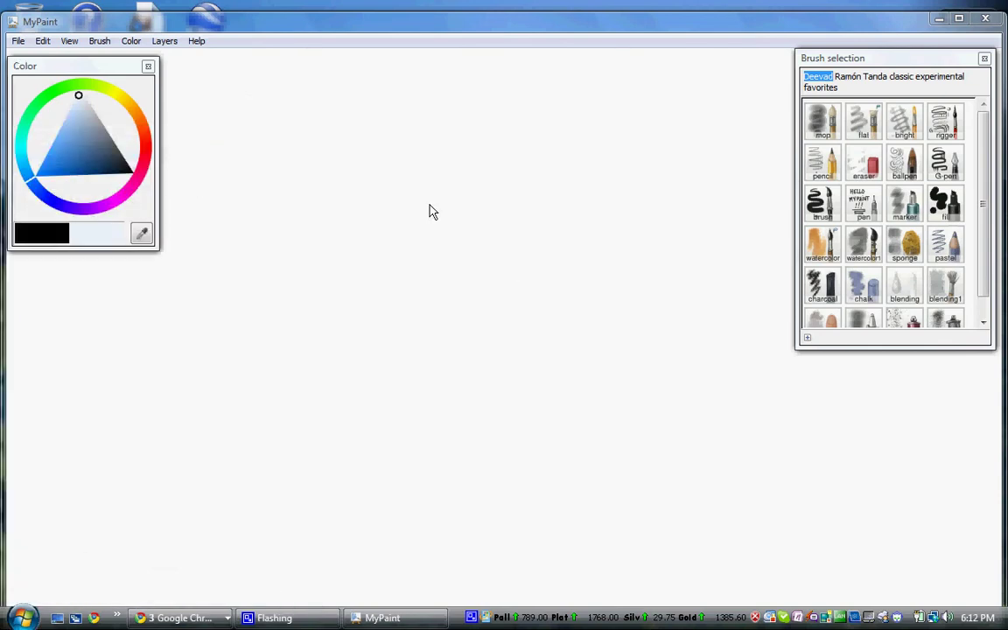
drag(420, 23, 344, 235)
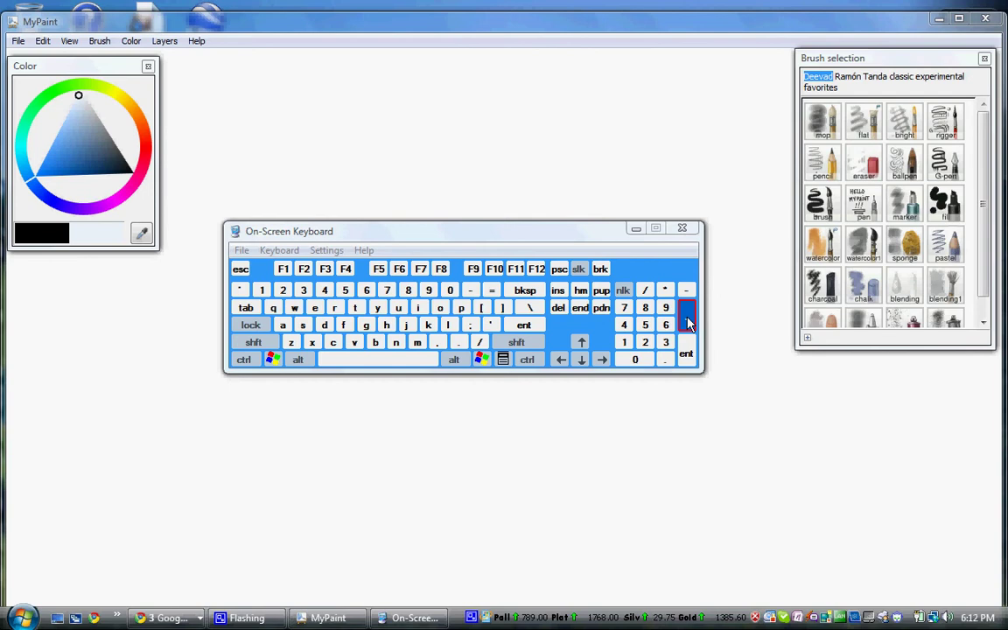
Maximize the MyPaint window and minimize the On-Screen Keyboard
mouse_move(599, 196)
mouse_down()
mouse_move(557, 172)
mouse_move(564, 184)
mouse_move(411, 184)
mouse_move(577, 151)
mouse_up()
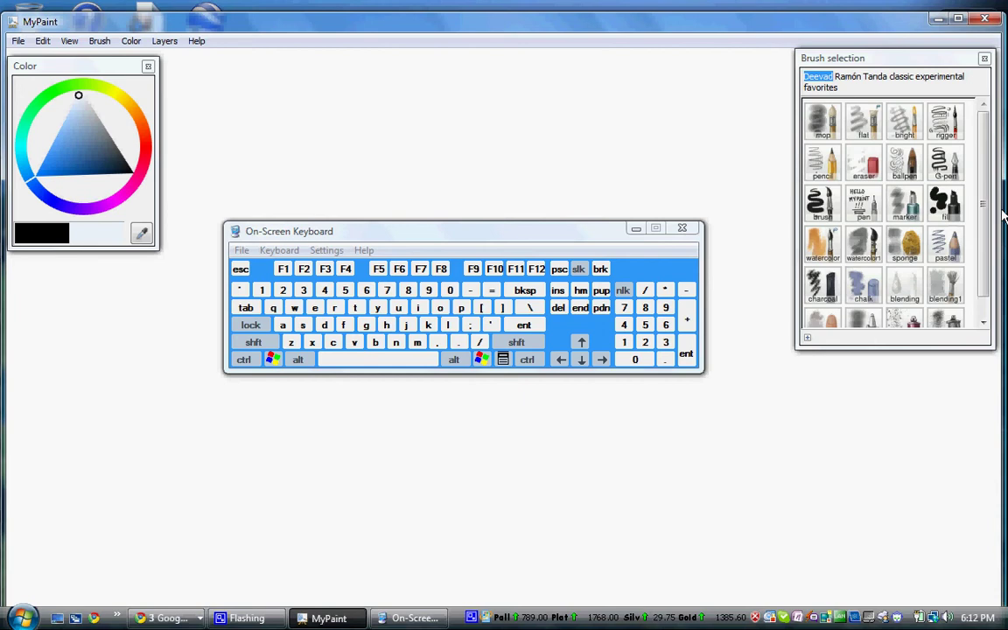
click(959, 18)
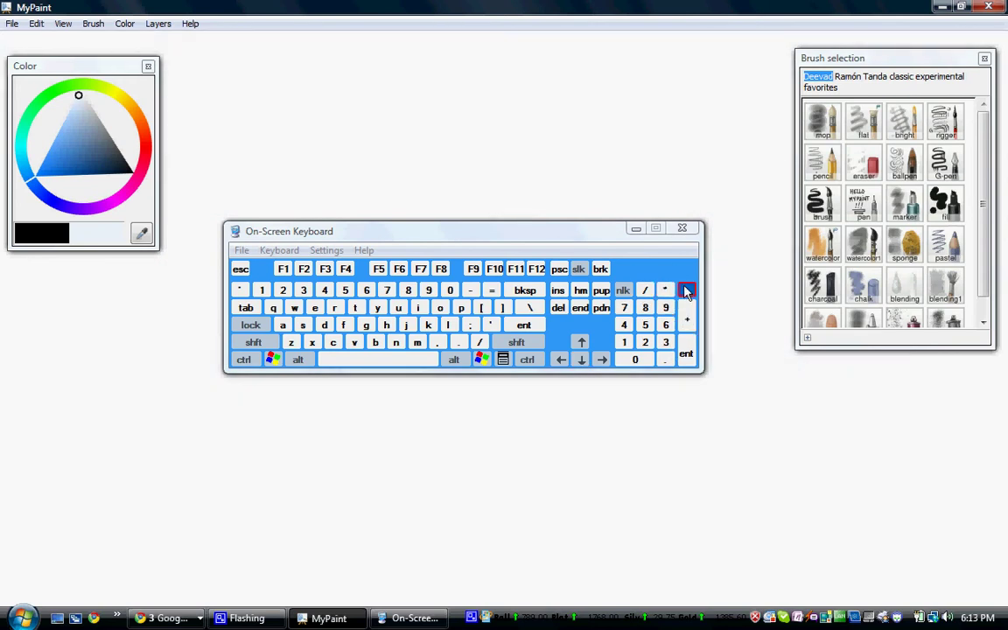
click(636, 228)
Relaunch MyPaint from its desktop shortcut
click(22, 618)
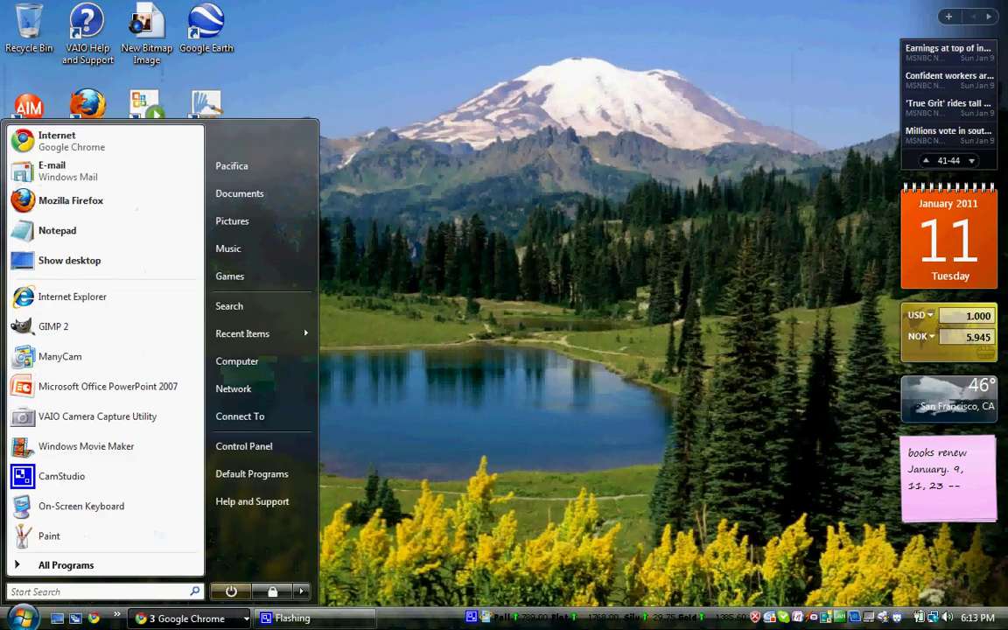
click(210, 91)
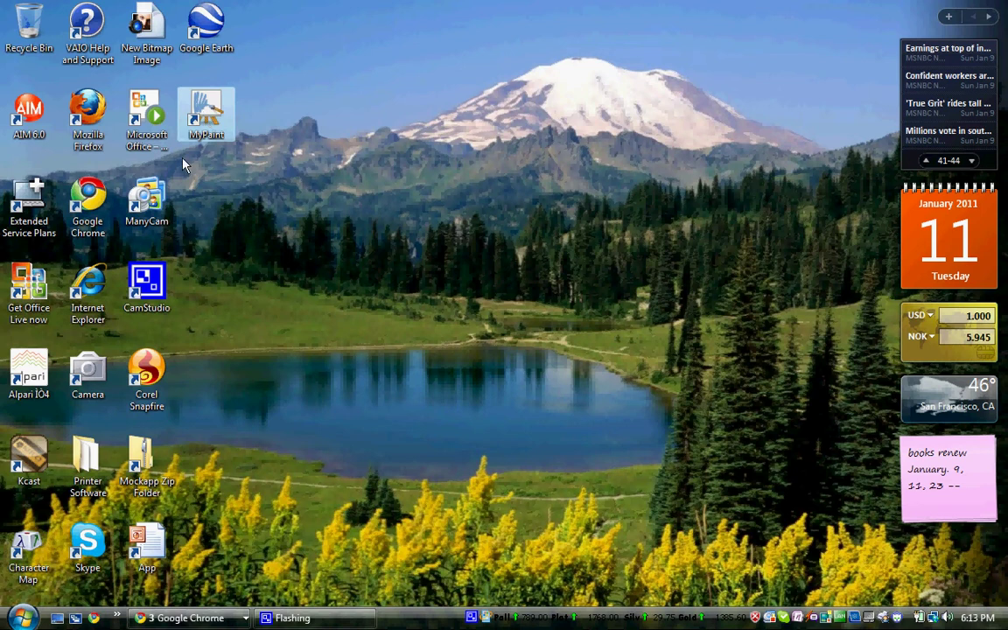
double_click(188, 140)
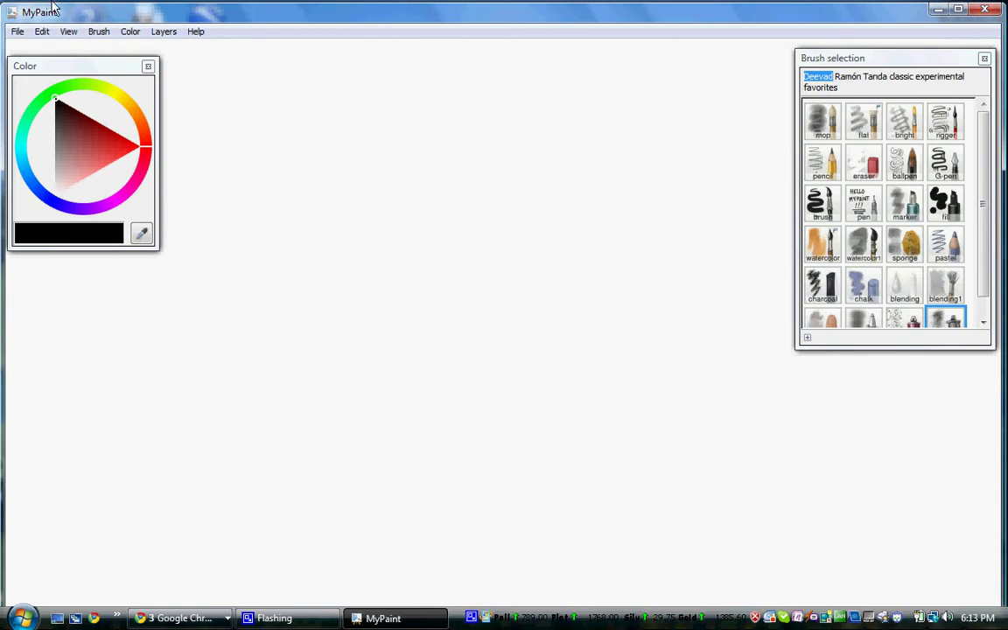
Look over the brush and color commands, and toggle the Color Triangle window off and back on
click(98, 32)
mouse_move(69, 32)
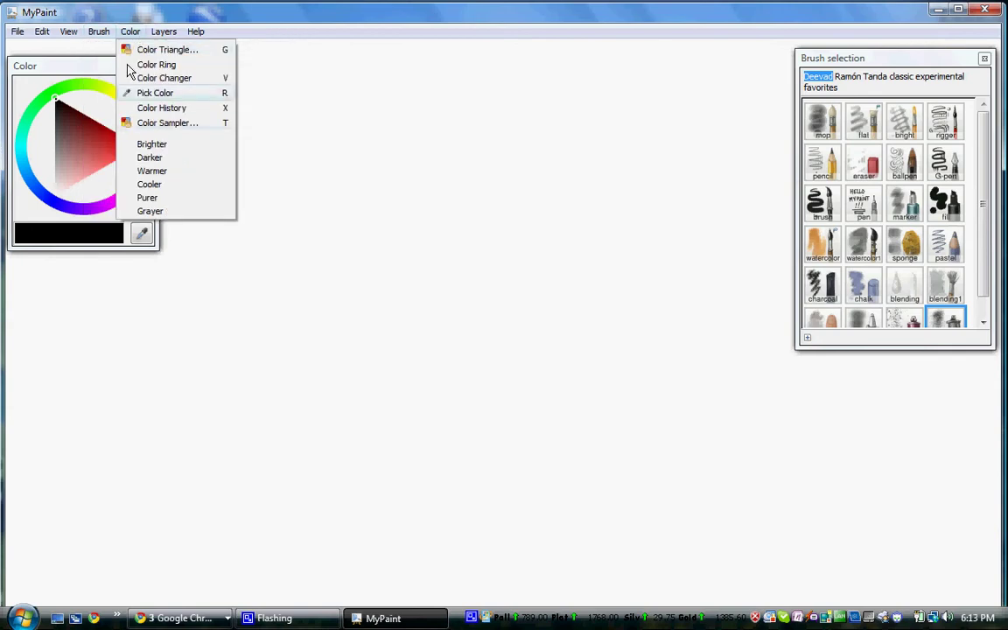
click(119, 49)
click(128, 38)
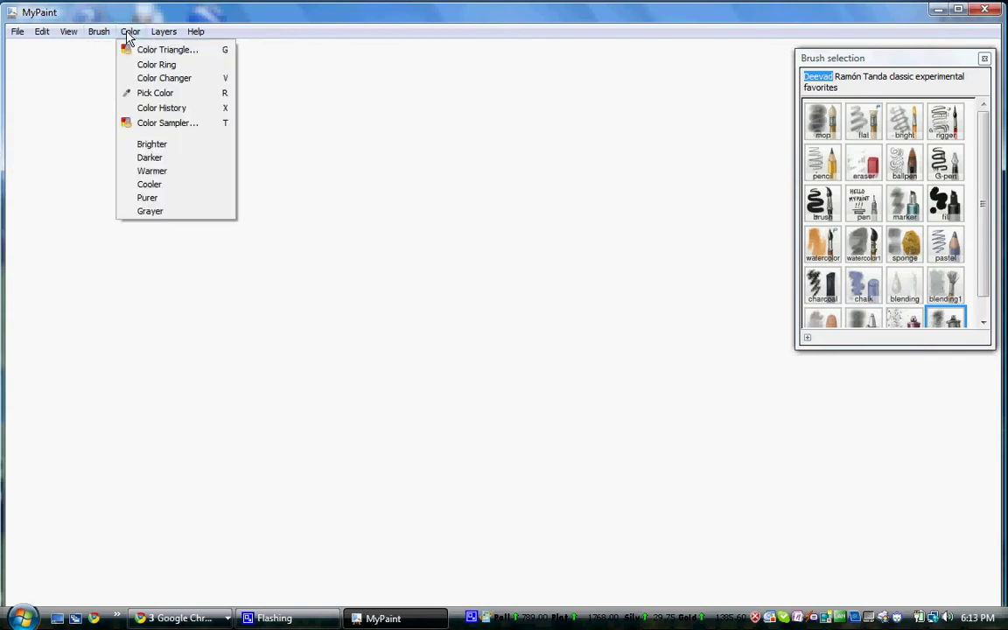
click(133, 49)
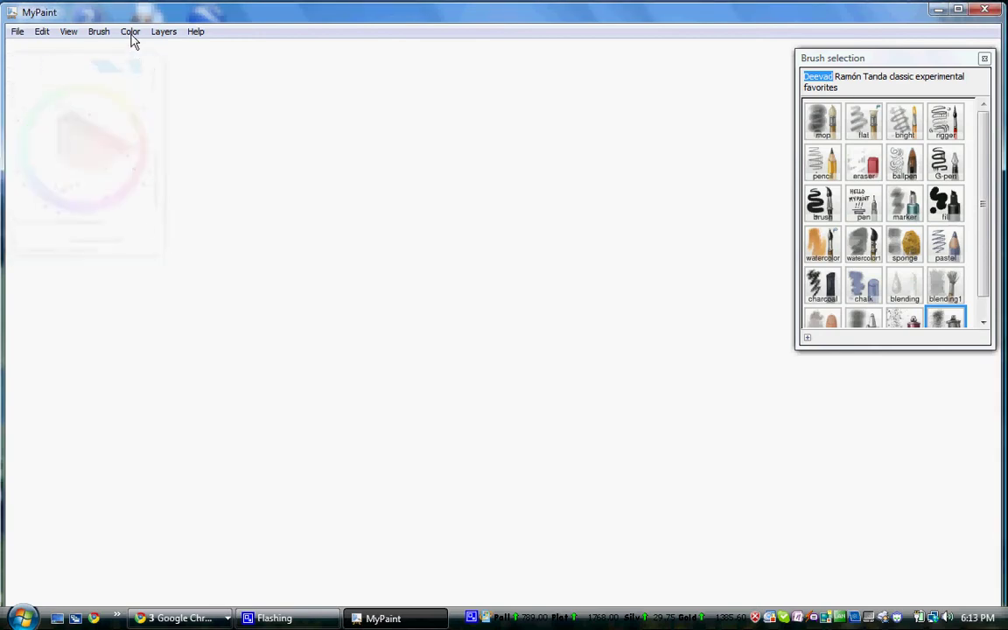
click(131, 35)
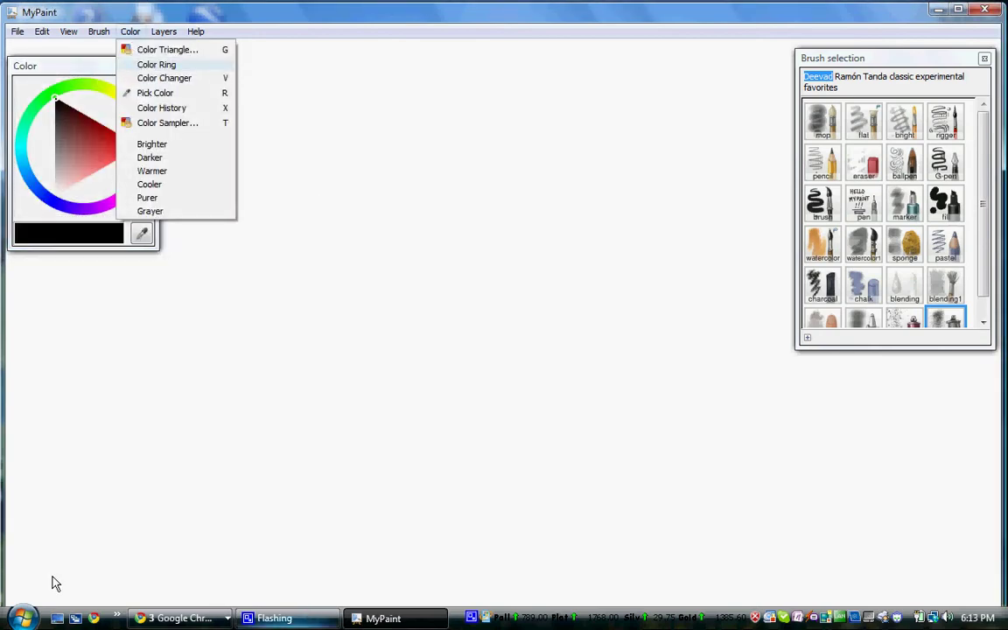
Search the Windows programs for "keyboard" and start the On-Screen Keyboard in front of MyPaint
click(19, 617)
click(17, 594)
text(keyboard)
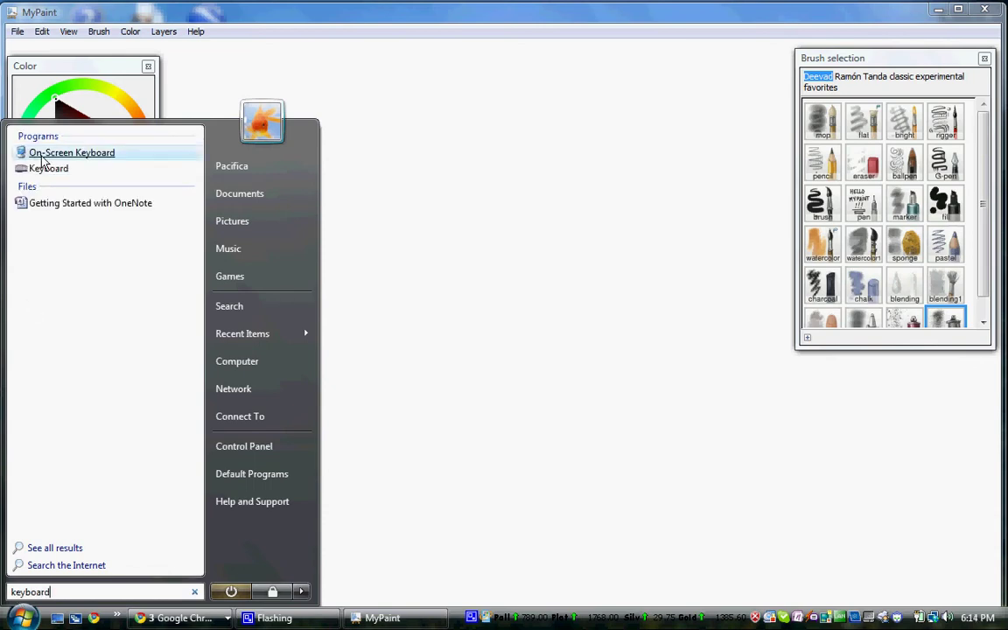
click(475, 170)
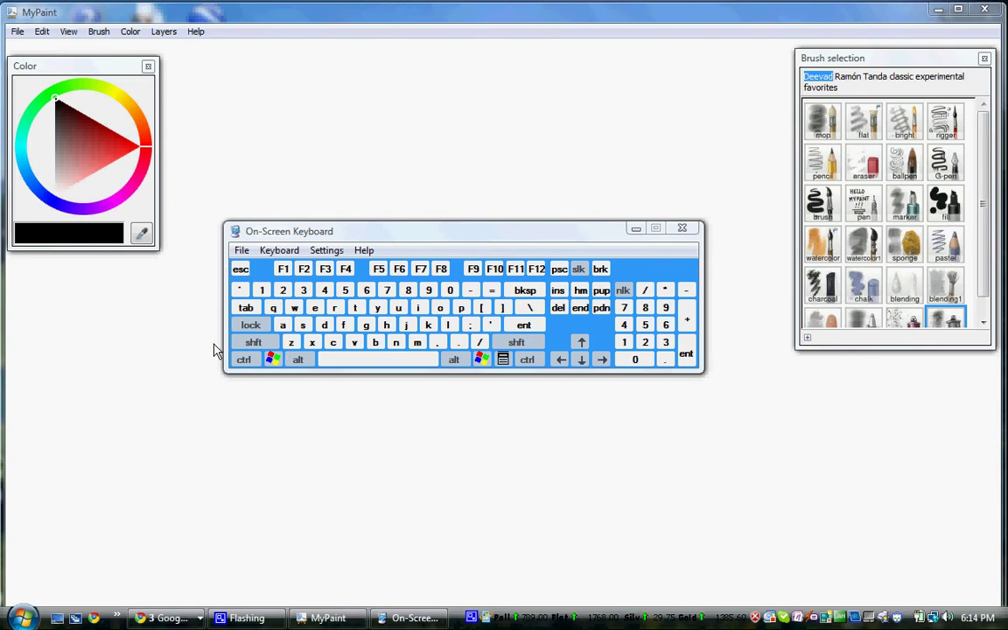
Demonstrate the G shortcut for toggling the Color window, and move the On-Screen Keyboard down out of the canvas area
click(142, 234)
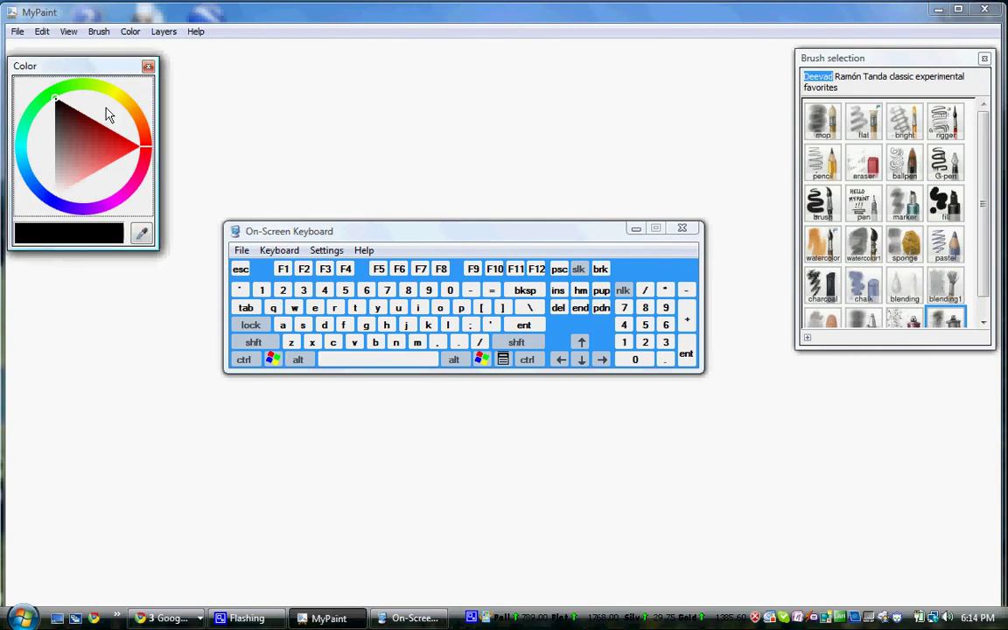
click(367, 326)
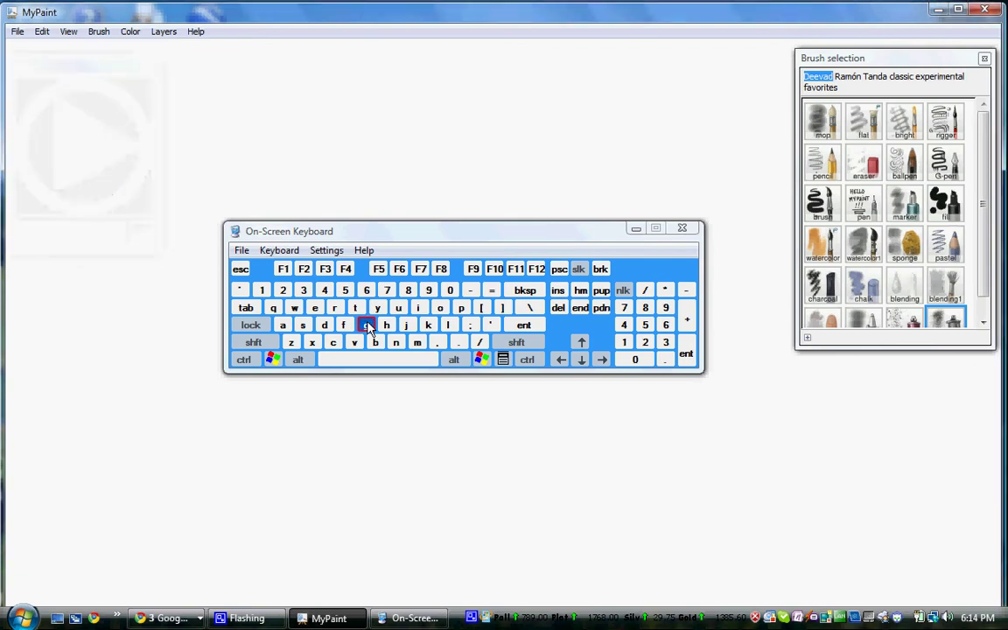
drag(428, 236, 480, 628)
Try the color adjustment commands while painting black speckled test strokes across the upper middle of the canvas
click(99, 31)
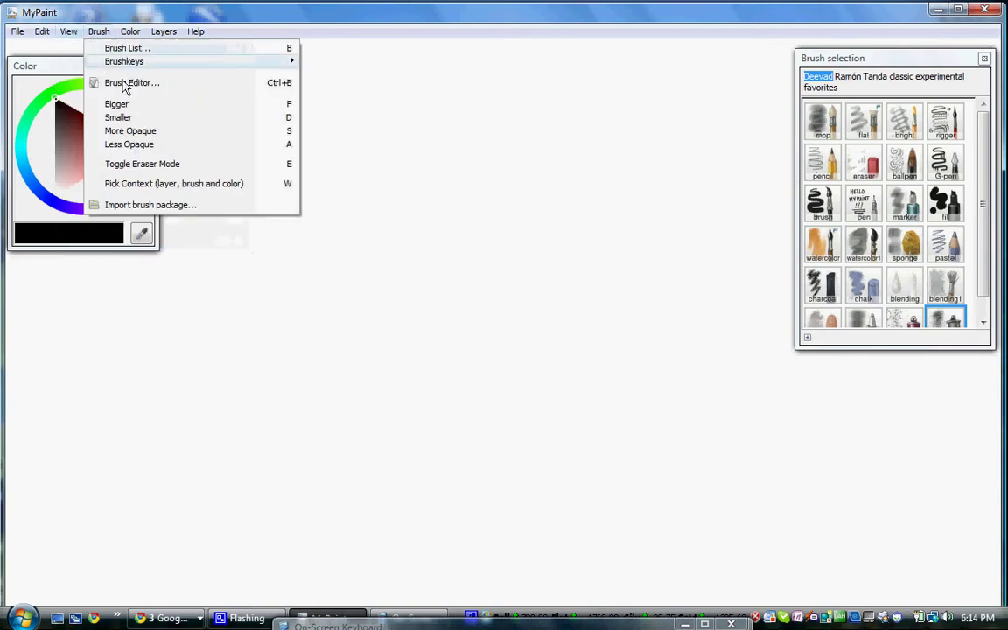
mouse_move(129, 32)
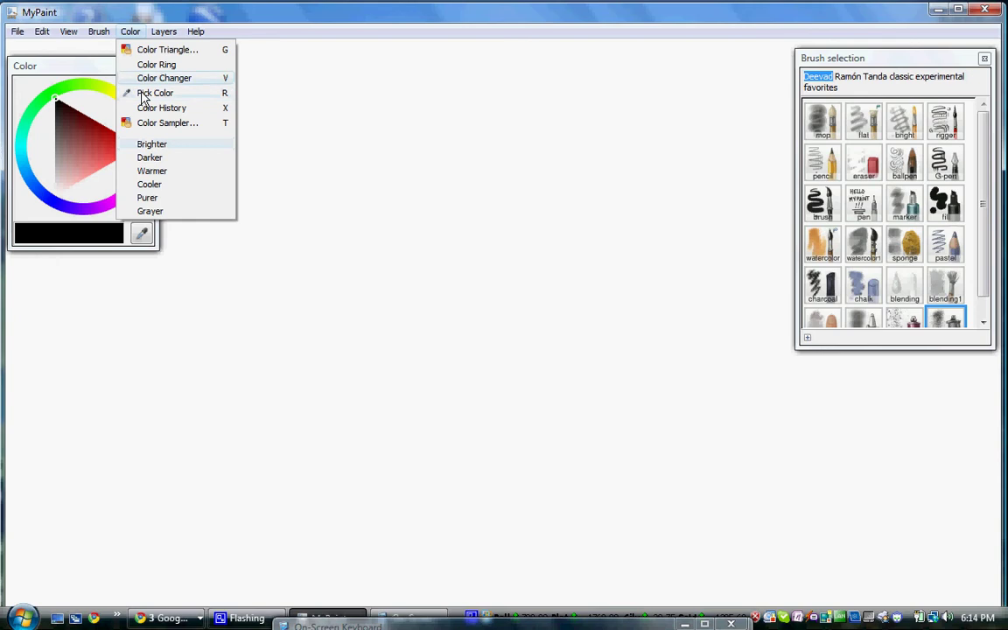
mouse_move(254, 289)
mouse_down()
mouse_move(311, 106)
mouse_move(184, 138)
mouse_move(163, 124)
mouse_move(118, 48)
mouse_up()
click(99, 32)
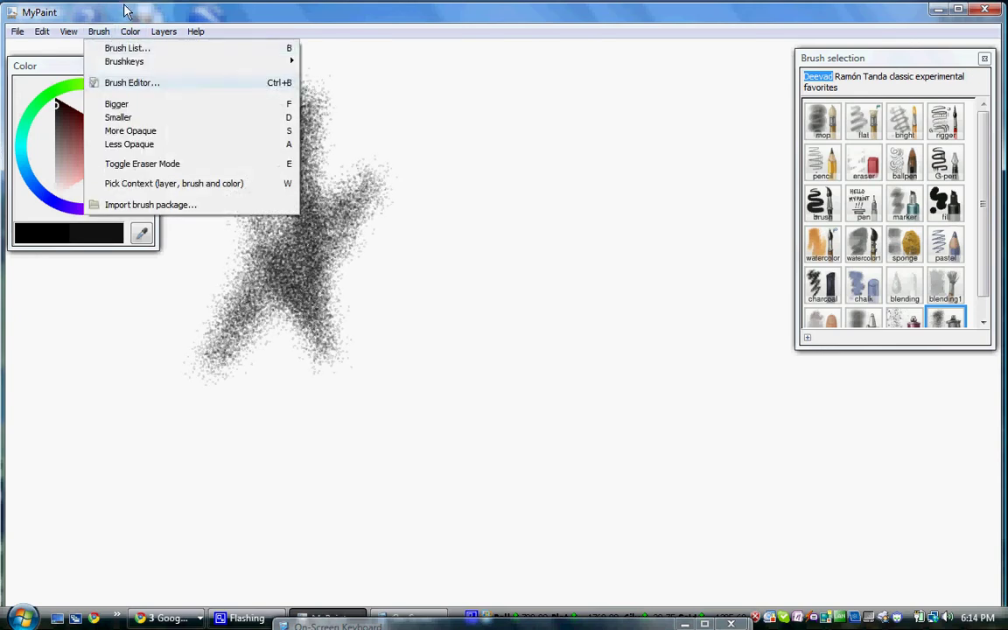
mouse_move(130, 32)
mouse_move(322, 188)
mouse_down()
mouse_move(407, 112)
mouse_move(485, 328)
mouse_up()
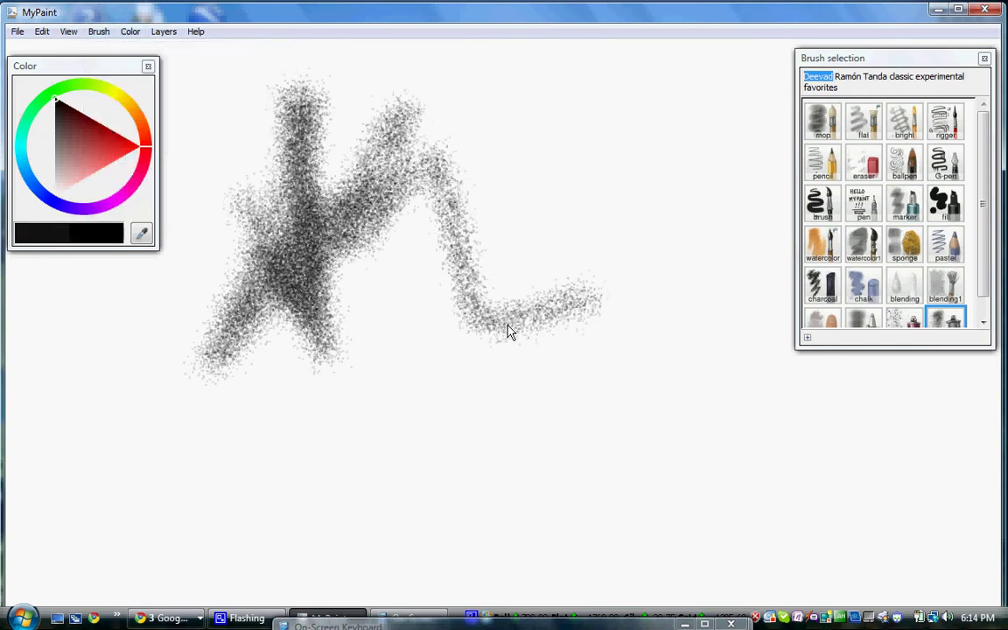
drag(591, 109, 552, 477)
drag(472, 114, 402, 402)
Try the More Opaque and Less Opaque brush commands with further test strokes over the canvas's left half
click(99, 31)
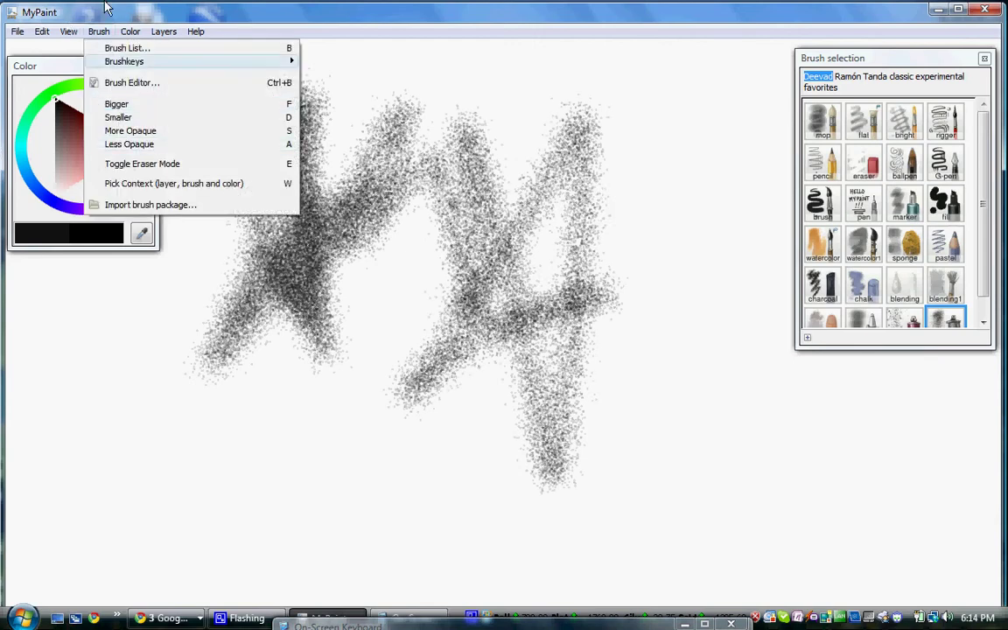
mouse_move(130, 32)
click(138, 51)
click(98, 31)
click(133, 128)
drag(170, 372, 147, 385)
drag(22, 411, 289, 223)
drag(140, 324, 342, 114)
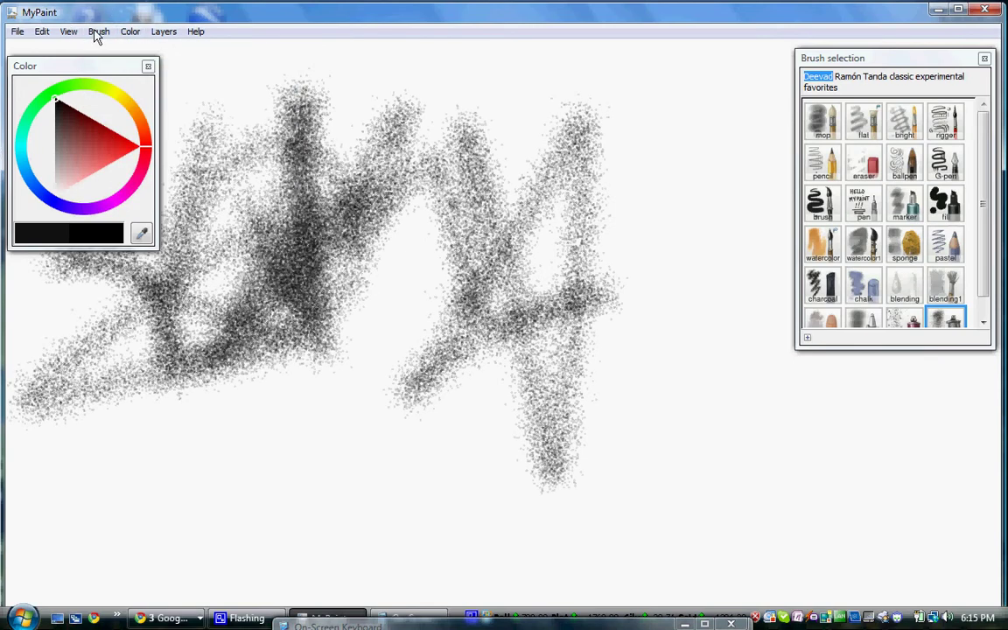
click(99, 32)
click(120, 145)
mouse_move(263, 473)
mouse_down()
mouse_move(119, 521)
mouse_move(202, 500)
mouse_move(311, 449)
mouse_move(228, 232)
mouse_up()
Apply the Purer color command and paint a looping test stroke toward the right side of the canvas
click(99, 32)
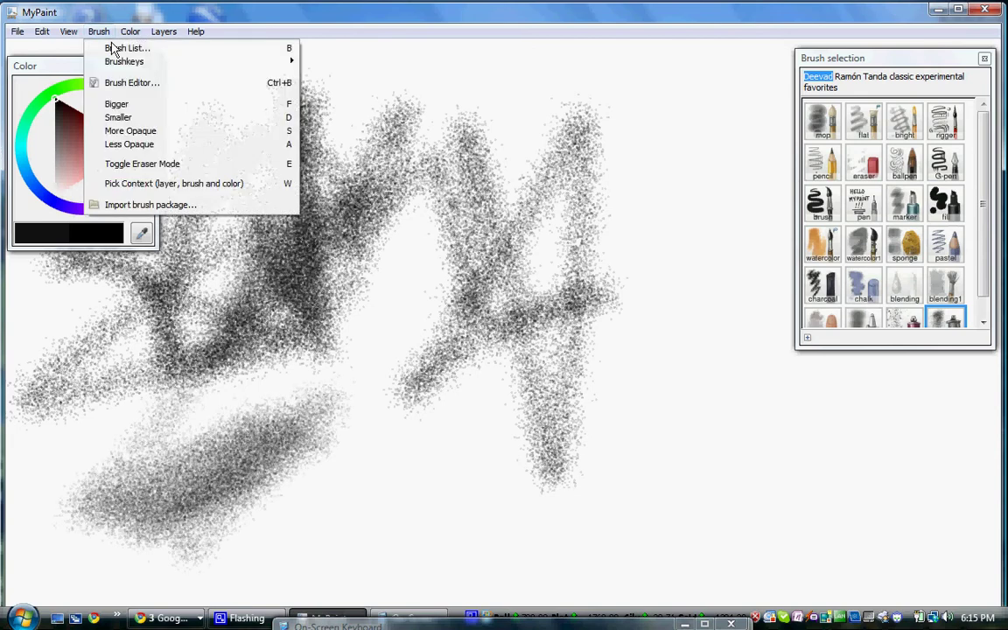
mouse_move(129, 35)
click(147, 198)
mouse_move(367, 288)
mouse_down()
mouse_move(529, 278)
mouse_move(582, 306)
mouse_move(675, 258)
mouse_move(667, 222)
mouse_move(657, 230)
mouse_move(634, 135)
mouse_up()
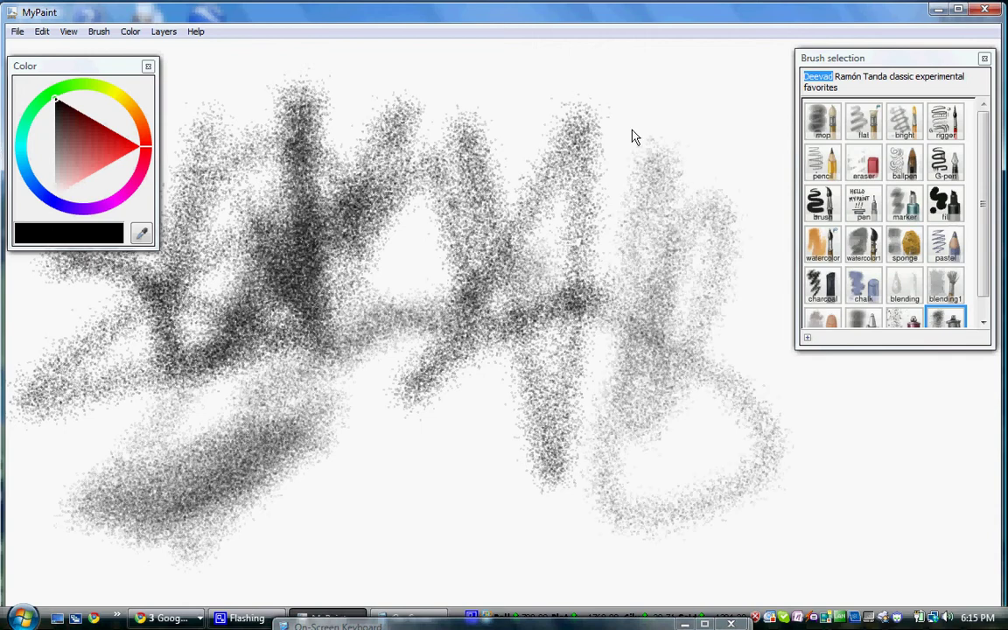
Undo all the test strokes on the canvas
key(ctrl+z)
key(ctrl+z)
key(ctrl+z)
key(ctrl+z)
key(ctrl+z)
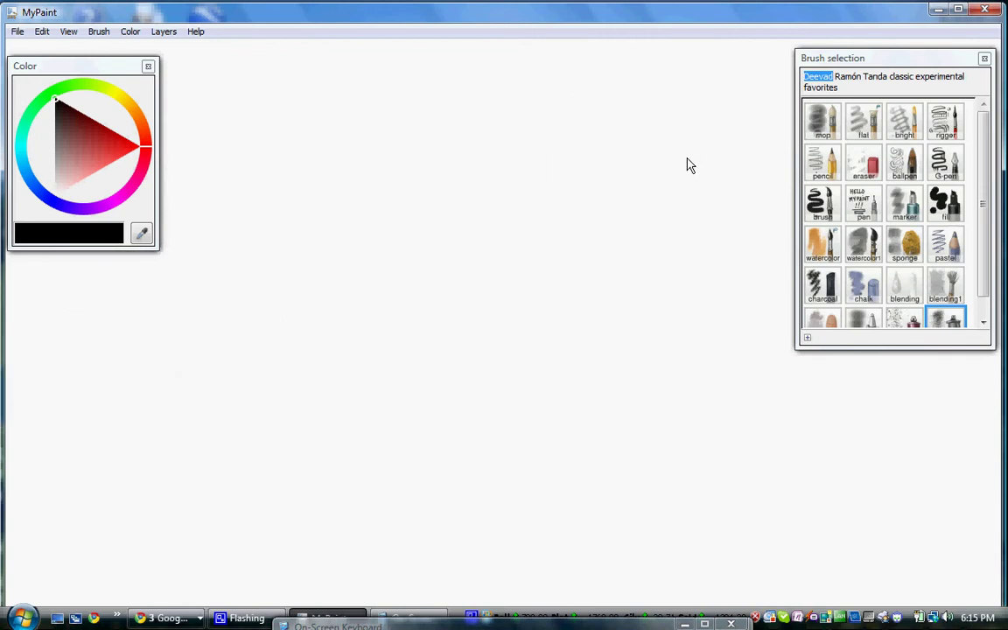
Look over the layer and help commands, view MyPaint's version in the About dialog and close it
click(163, 33)
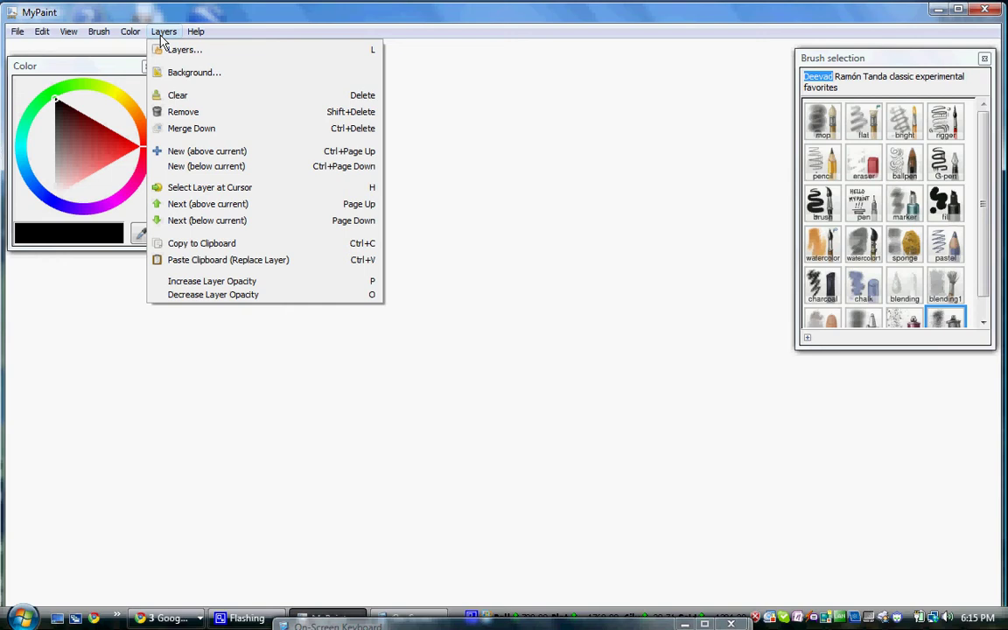
mouse_move(199, 34)
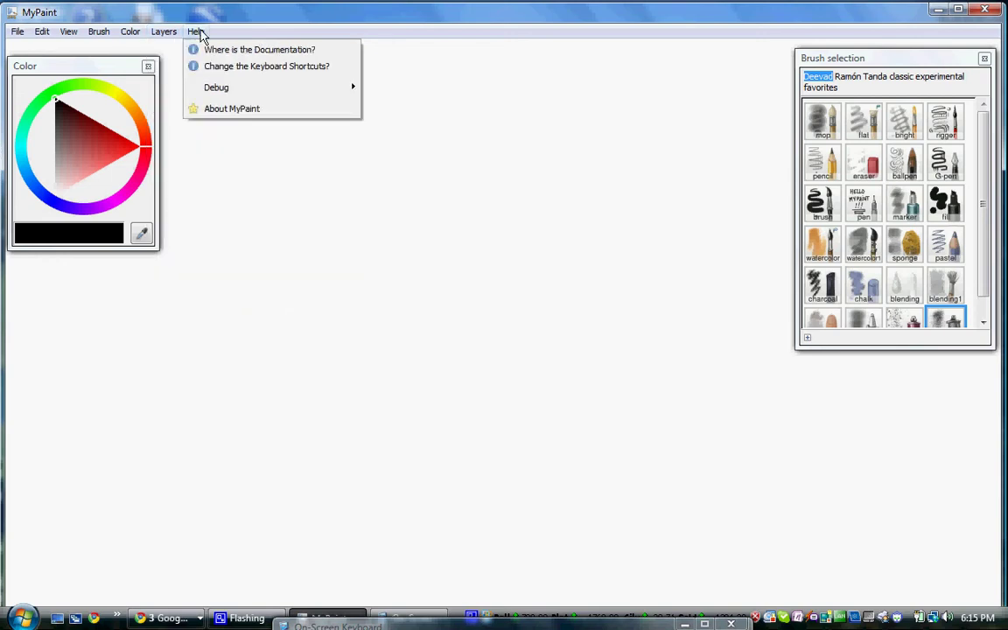
click(240, 117)
drag(509, 345, 564, 230)
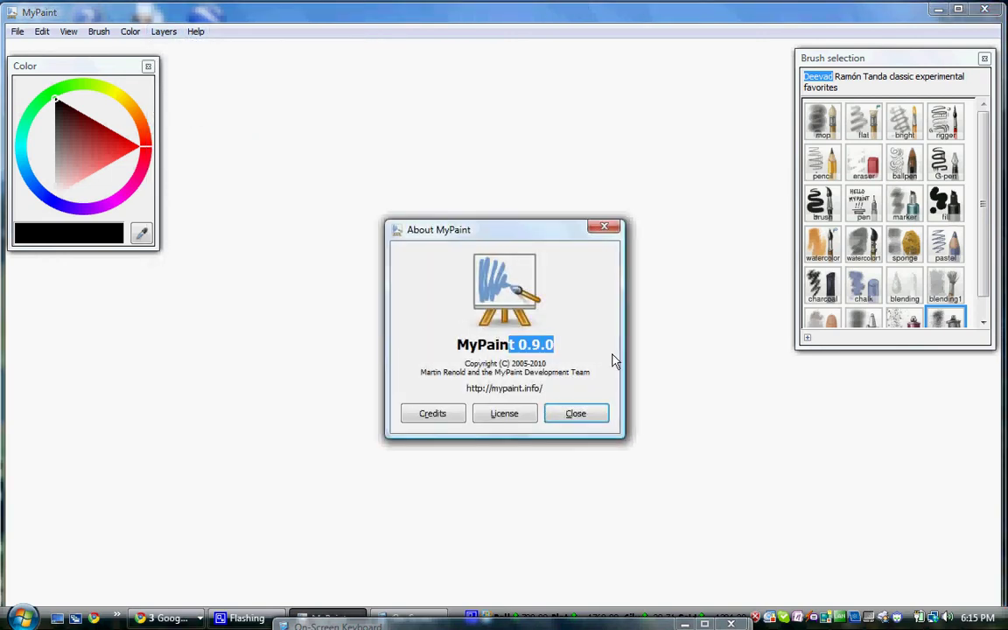
click(517, 345)
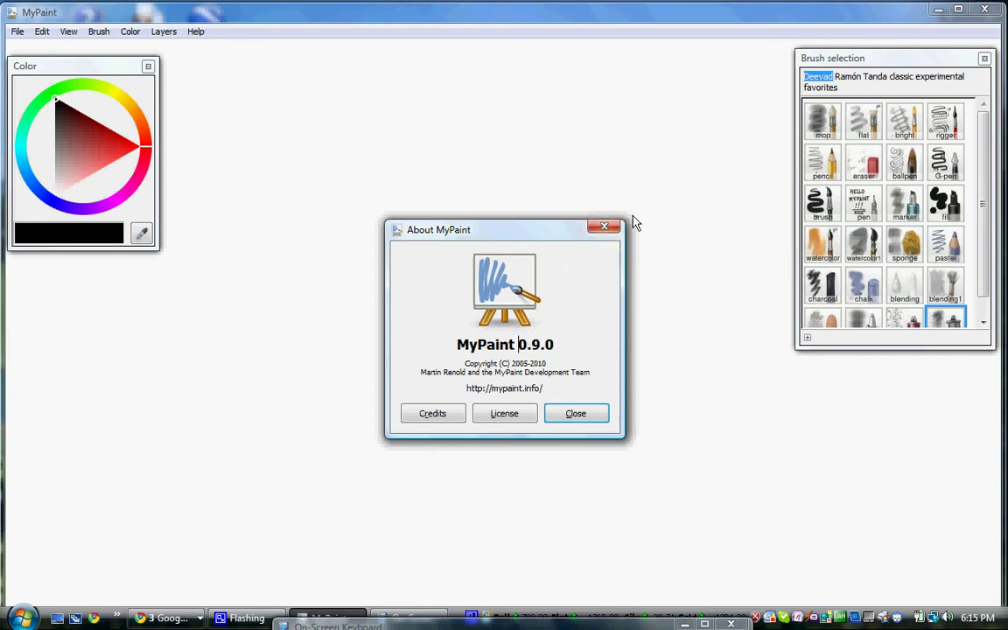
click(604, 227)
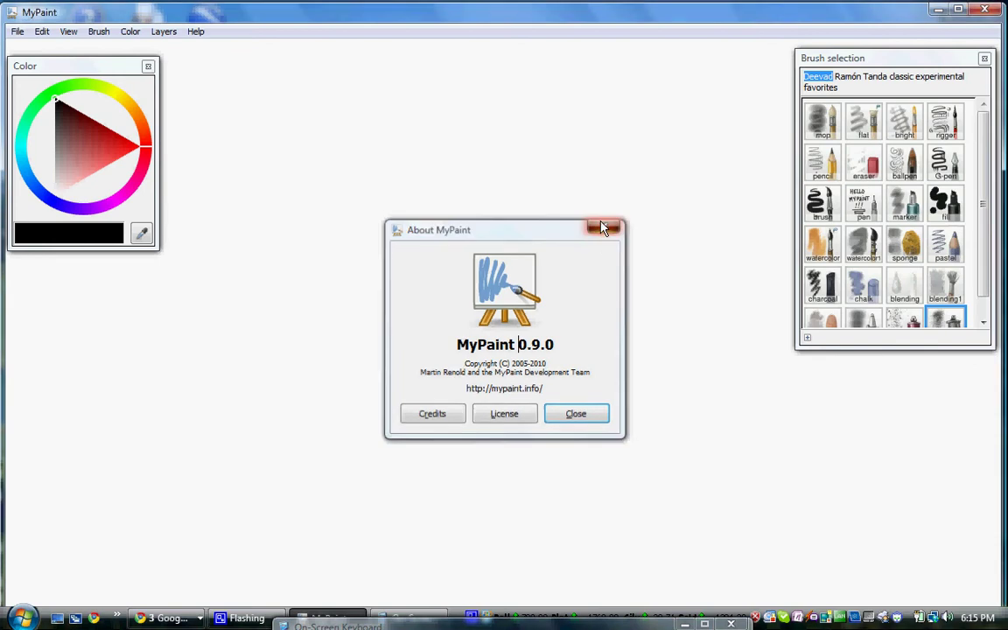
Minimize and restore MyPaint with the Brush selection window moved toward the canvas's middle, and close the On-Screen Keyboard
click(934, 15)
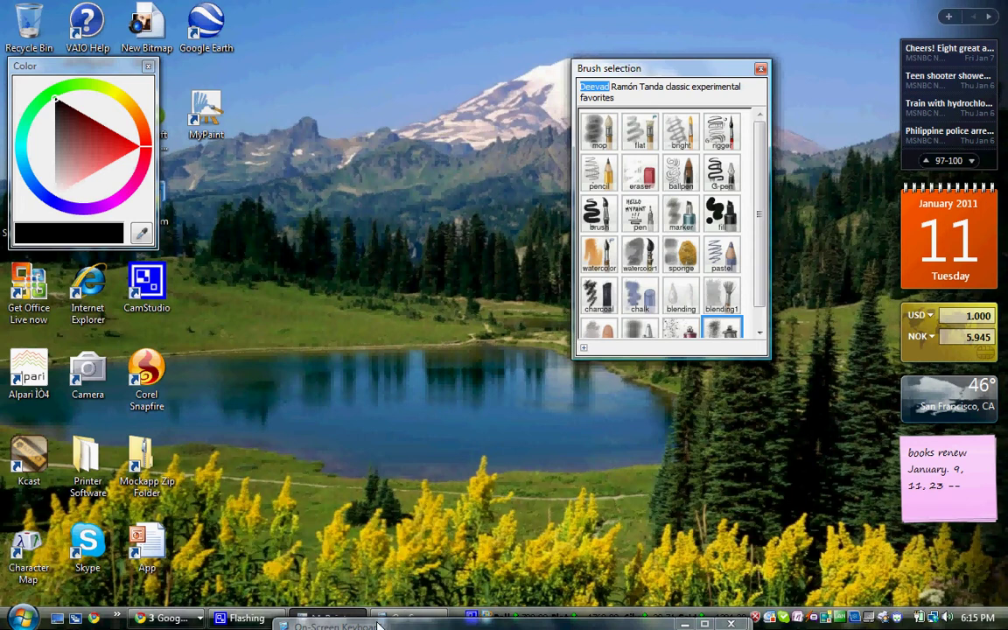
click(326, 617)
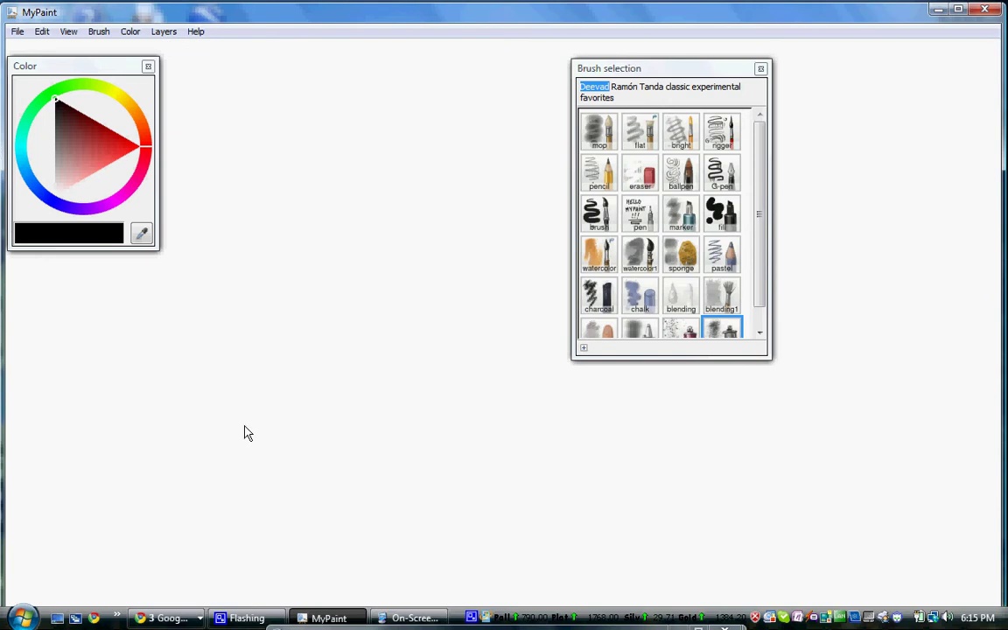
click(411, 618)
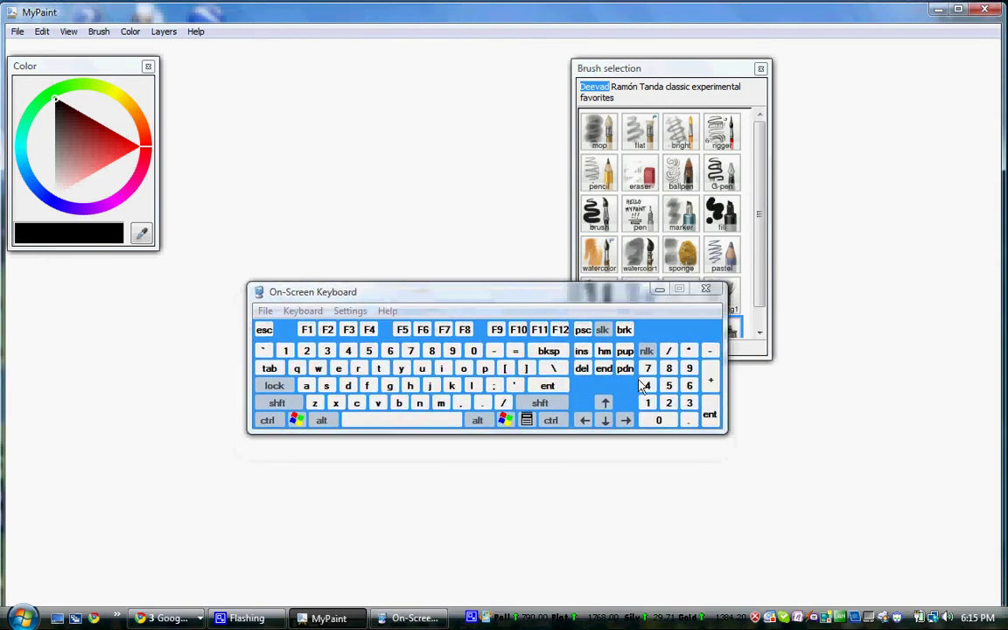
click(709, 293)
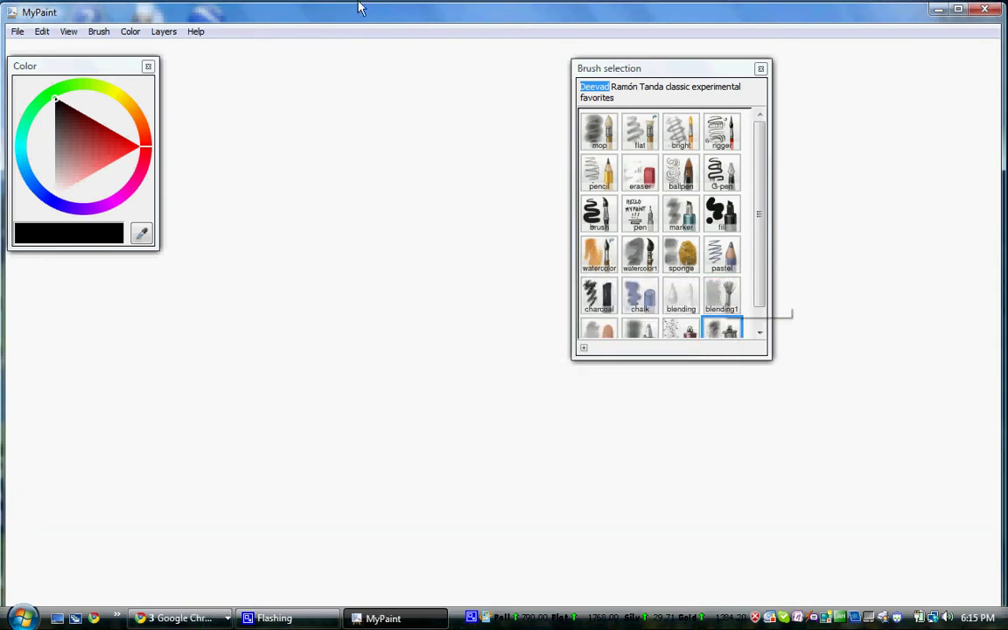
Try a medium green in the Color window and set the brush color to bright red
click(93, 158)
mouse_move(53, 100)
mouse_down()
mouse_move(82, 97)
mouse_move(109, 190)
mouse_move(38, 142)
mouse_move(93, 105)
mouse_move(36, 135)
mouse_move(56, 164)
mouse_move(47, 97)
mouse_up()
click(65, 156)
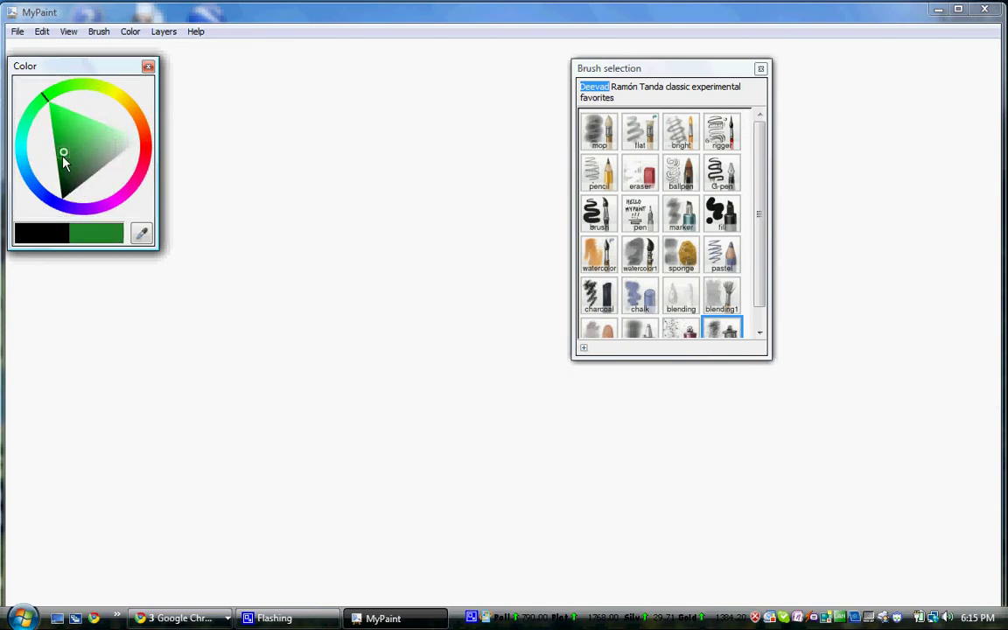
mouse_move(145, 140)
mouse_down()
mouse_move(141, 169)
mouse_move(145, 151)
mouse_up()
click(75, 141)
click(138, 152)
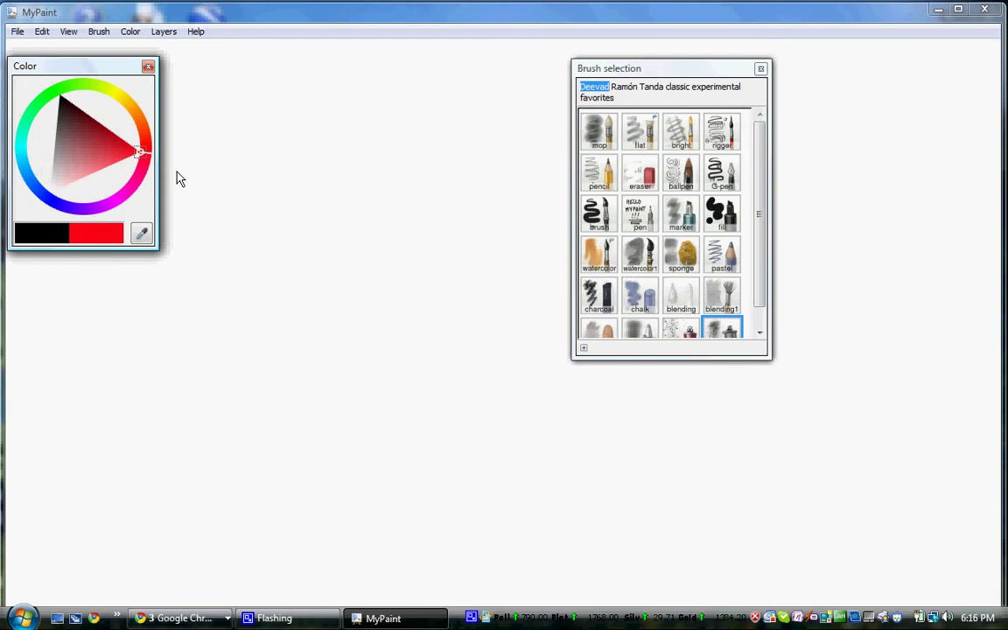
Move the Color window down along the canvas's left side and choose bright red in its triangle again
drag(127, 66, 139, 308)
click(89, 384)
click(163, 397)
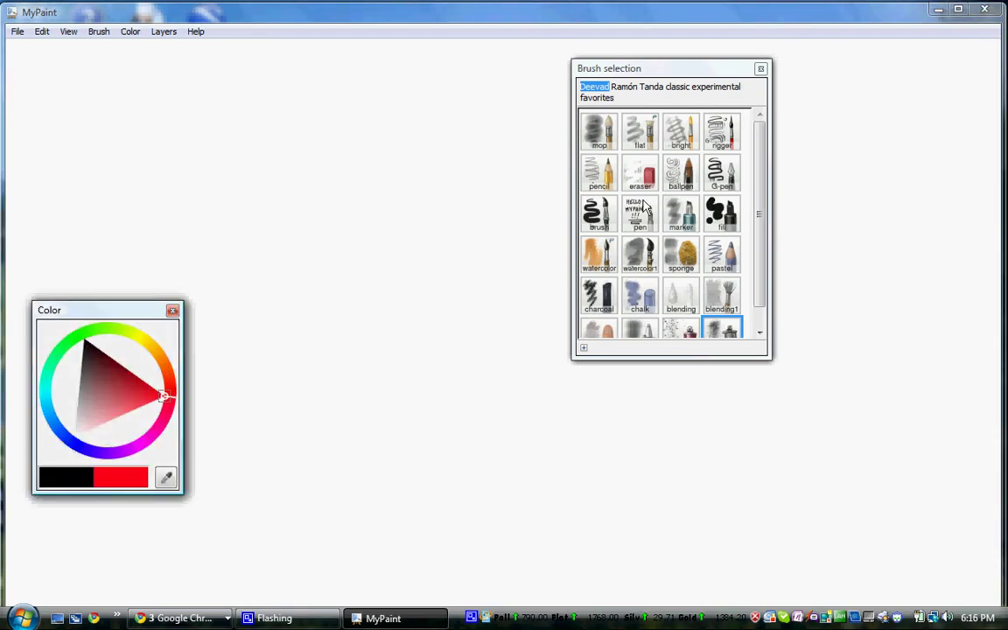
Paint a soft, filled red disc in the canvas's upper part with the mop brush
click(602, 143)
mouse_move(405, 160)
mouse_down()
mouse_move(358, 159)
mouse_move(399, 151)
mouse_move(384, 140)
mouse_move(359, 168)
mouse_up()
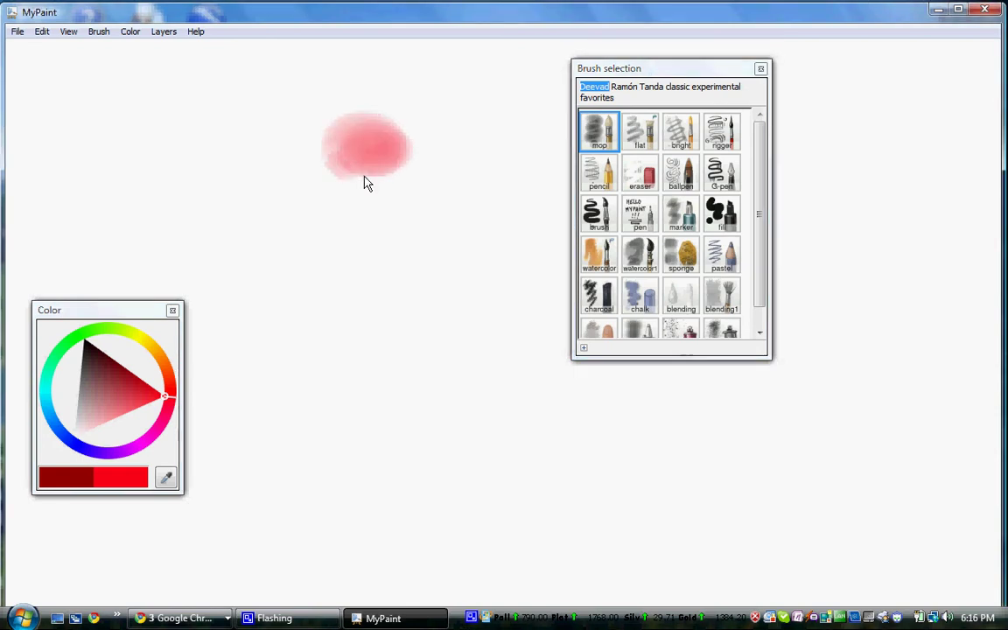
mouse_move(364, 125)
mouse_down()
mouse_move(386, 169)
mouse_move(317, 150)
mouse_move(391, 166)
mouse_move(360, 207)
mouse_move(338, 94)
mouse_move(409, 166)
mouse_move(313, 189)
mouse_move(328, 105)
mouse_move(364, 139)
mouse_move(306, 158)
mouse_up()
Move the Brush selection window to the canvas's right side and paint a swirl beside the disc with the flat brush
click(643, 136)
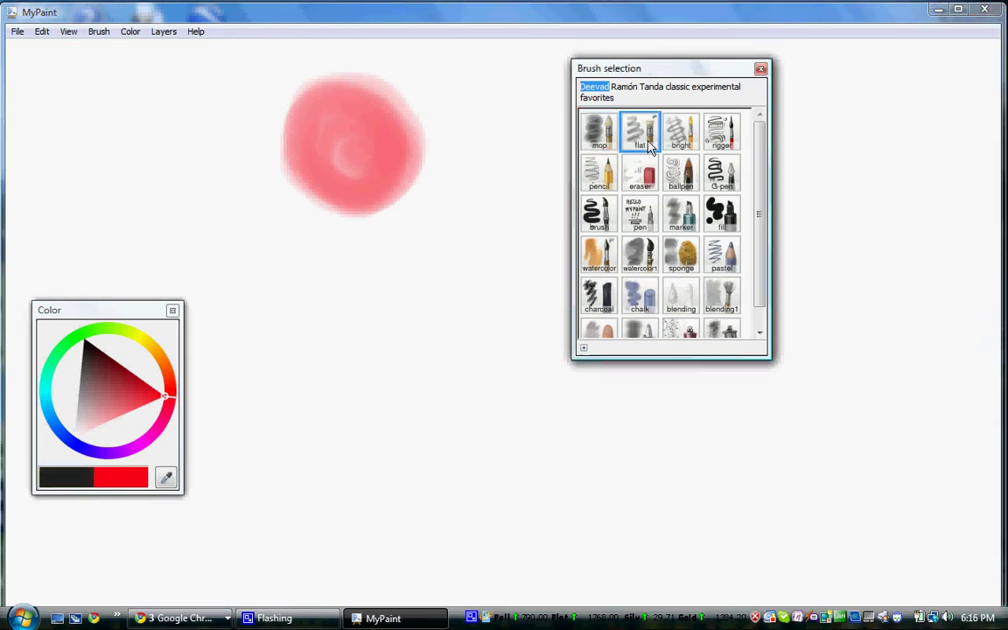
drag(719, 70, 943, 89)
mouse_move(604, 109)
mouse_down()
mouse_move(485, 89)
mouse_move(518, 207)
mouse_move(600, 95)
mouse_move(552, 65)
mouse_move(462, 147)
mouse_move(513, 206)
mouse_move(609, 124)
mouse_move(522, 70)
mouse_move(473, 161)
mouse_move(499, 195)
mouse_move(596, 165)
mouse_move(552, 99)
mouse_move(468, 156)
mouse_move(519, 183)
mouse_move(542, 132)
mouse_move(501, 133)
mouse_move(544, 155)
mouse_move(514, 147)
mouse_move(515, 126)
mouse_move(530, 153)
mouse_move(510, 128)
mouse_move(564, 164)
mouse_move(567, 129)
mouse_move(466, 119)
mouse_move(589, 131)
mouse_move(452, 129)
mouse_move(573, 123)
mouse_move(485, 142)
mouse_move(561, 107)
mouse_move(471, 152)
mouse_move(488, 118)
mouse_move(545, 151)
mouse_up()
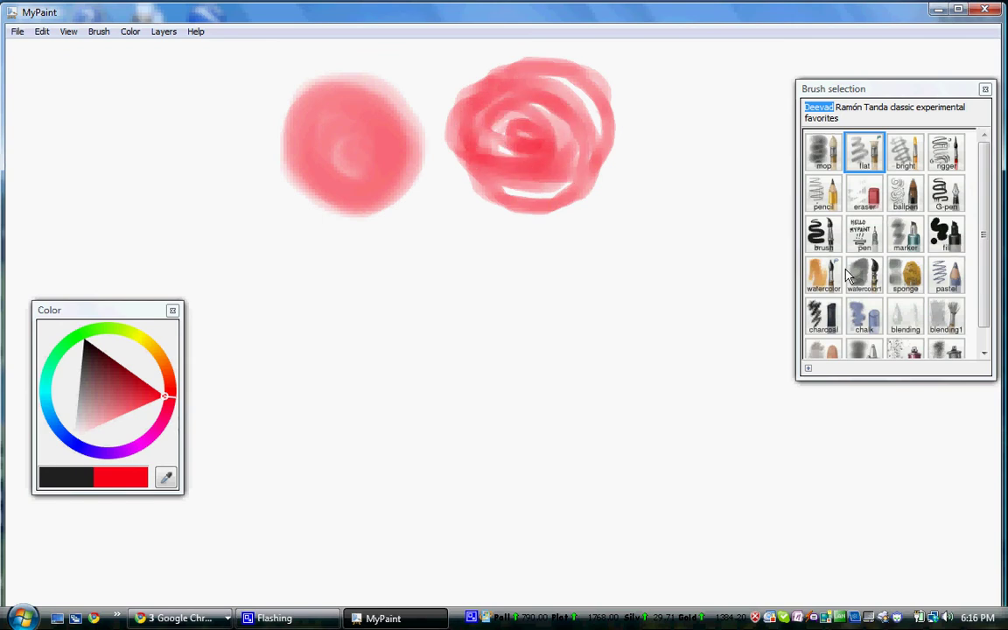
Scribble overlapping loops below the disc with the bright brush and below the swirl with the pencil brush
click(905, 151)
mouse_move(410, 289)
mouse_down()
mouse_move(303, 298)
mouse_move(350, 383)
mouse_move(294, 271)
mouse_move(333, 373)
mouse_move(416, 324)
mouse_move(426, 384)
mouse_move(329, 276)
mouse_move(404, 320)
mouse_move(322, 324)
mouse_move(356, 288)
mouse_move(255, 326)
mouse_move(313, 331)
mouse_move(364, 274)
mouse_move(331, 319)
mouse_move(445, 363)
mouse_up()
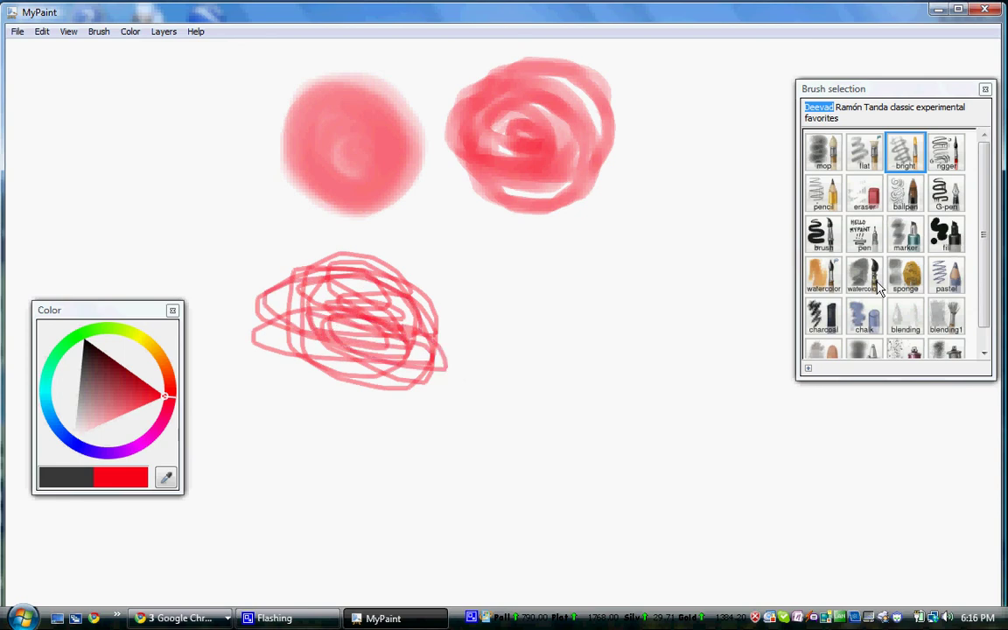
click(831, 197)
mouse_move(654, 292)
mouse_down()
mouse_move(551, 328)
mouse_move(564, 284)
mouse_move(665, 357)
mouse_move(610, 281)
mouse_move(628, 303)
mouse_move(582, 309)
mouse_move(643, 297)
mouse_move(602, 308)
mouse_up()
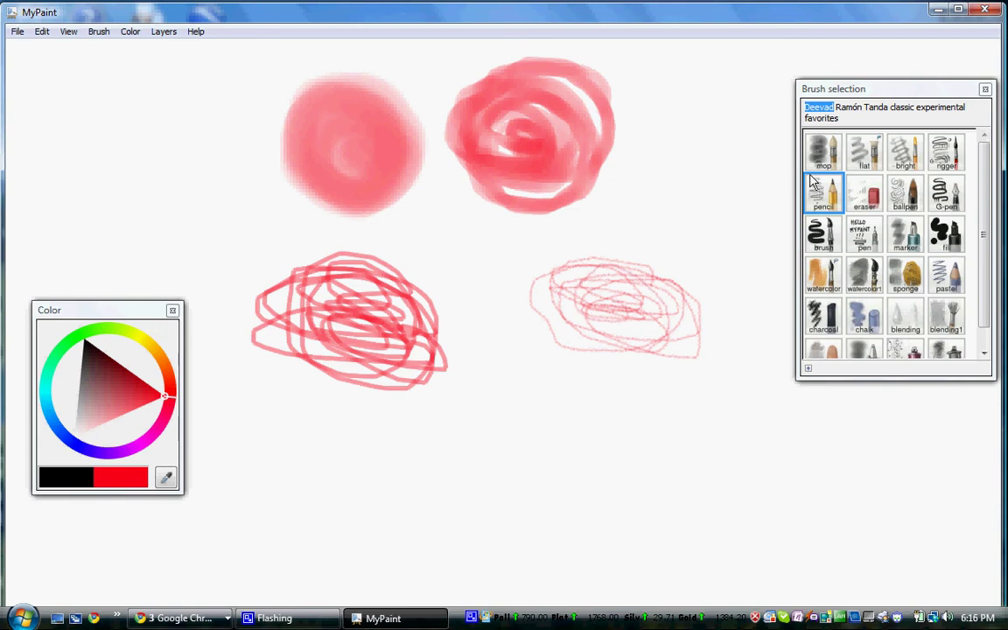
Lighten parts of the swirl, the disc and the pencil scribble with the eraser brush
click(865, 195)
drag(551, 102, 596, 116)
mouse_move(538, 107)
mouse_down()
mouse_move(312, 94)
mouse_move(302, 175)
mouse_move(311, 127)
mouse_up()
drag(598, 271, 596, 356)
Draw large thin loops across the lower canvas with the ballpen brush and a dense scribble beside them with the G-pen
click(917, 191)
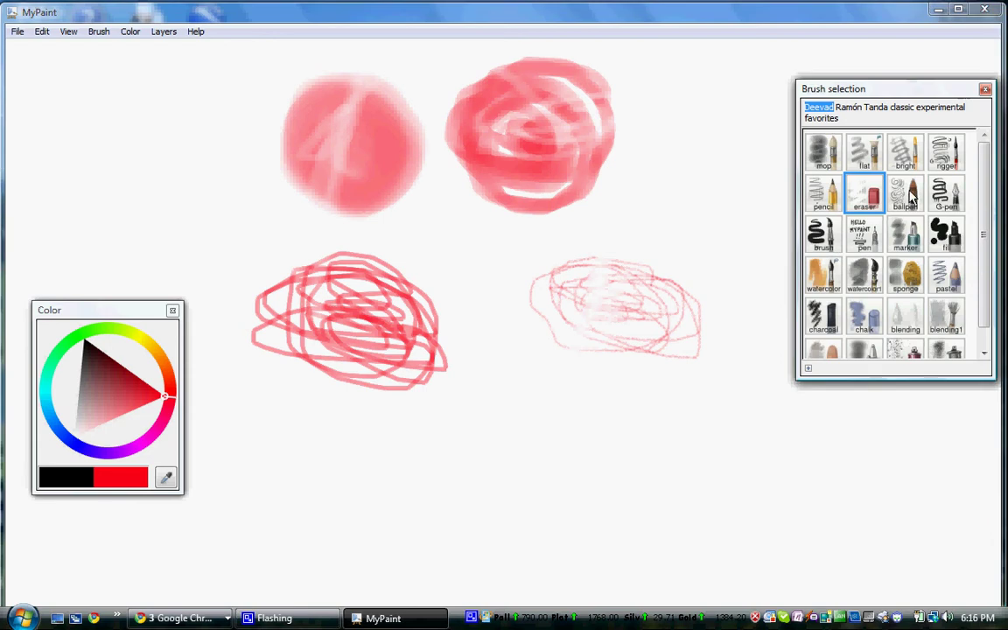
mouse_move(471, 462)
mouse_down()
mouse_move(523, 470)
mouse_move(427, 497)
mouse_move(424, 470)
mouse_move(574, 468)
mouse_move(509, 378)
mouse_move(531, 491)
mouse_up()
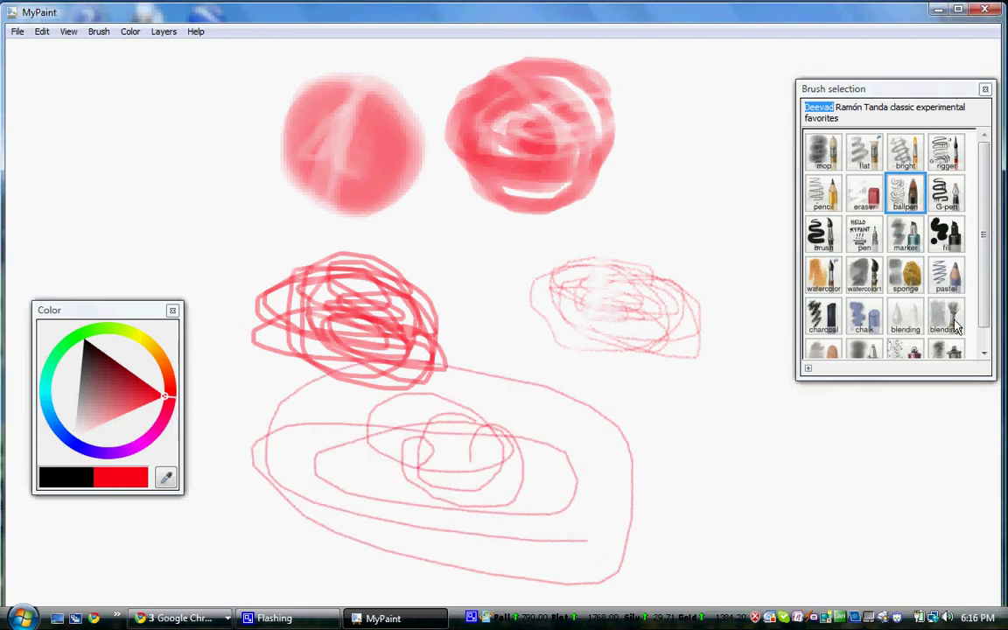
click(947, 197)
mouse_move(714, 446)
mouse_down()
mouse_move(662, 426)
mouse_move(706, 423)
mouse_move(683, 402)
mouse_move(677, 361)
mouse_move(651, 357)
mouse_move(699, 438)
mouse_move(631, 363)
mouse_move(705, 411)
mouse_move(643, 376)
mouse_up()
Paint long, thick curving lines from the G-pen scribble up across the swirl and disc with the brush preset
click(821, 234)
mouse_move(731, 438)
mouse_down()
mouse_move(722, 449)
mouse_move(686, 303)
mouse_move(792, 326)
mouse_move(560, 206)
mouse_up()
mouse_move(662, 221)
mouse_down()
mouse_move(478, 192)
mouse_move(402, 205)
mouse_move(397, 225)
mouse_move(426, 238)
mouse_move(360, 225)
mouse_move(279, 169)
mouse_move(372, 202)
mouse_up()
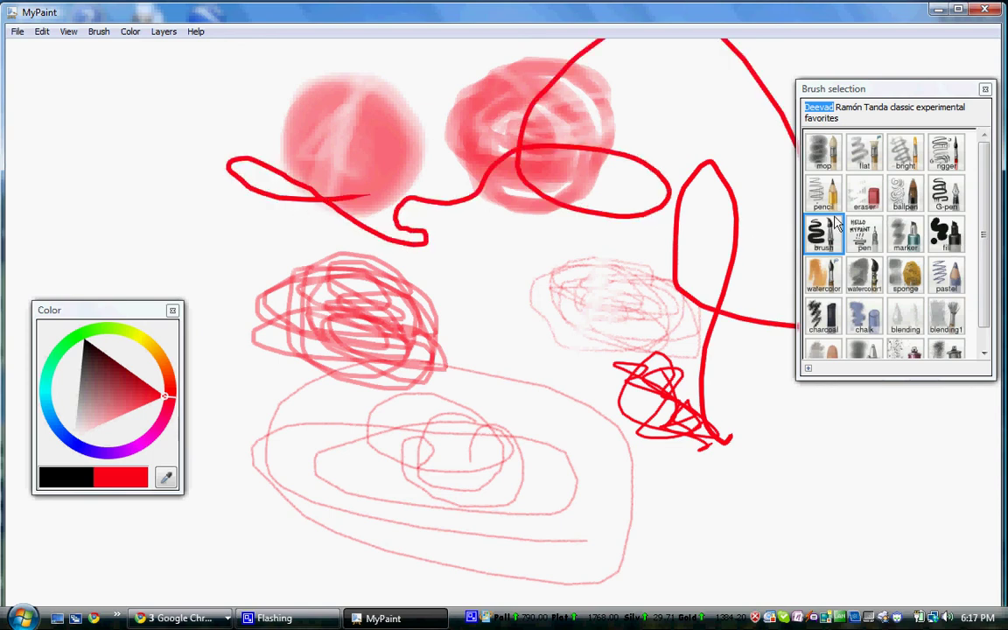
Scribble loops beside the G-pen marks and write the word "cursive" near the canvas's upper left with the pen brush
click(863, 234)
mouse_move(776, 434)
mouse_down()
mouse_move(815, 448)
mouse_move(845, 428)
mouse_move(730, 440)
mouse_move(716, 474)
mouse_move(726, 450)
mouse_move(832, 470)
mouse_move(674, 448)
mouse_up()
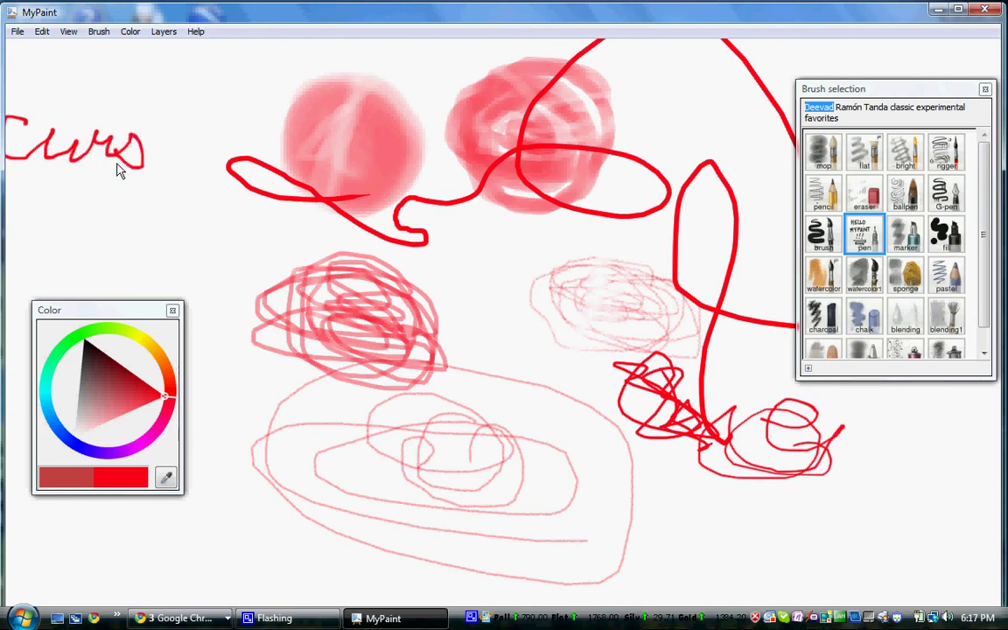
mouse_move(172, 160)
mouse_down()
mouse_move(205, 201)
mouse_move(226, 169)
mouse_move(264, 168)
mouse_move(306, 234)
mouse_up()
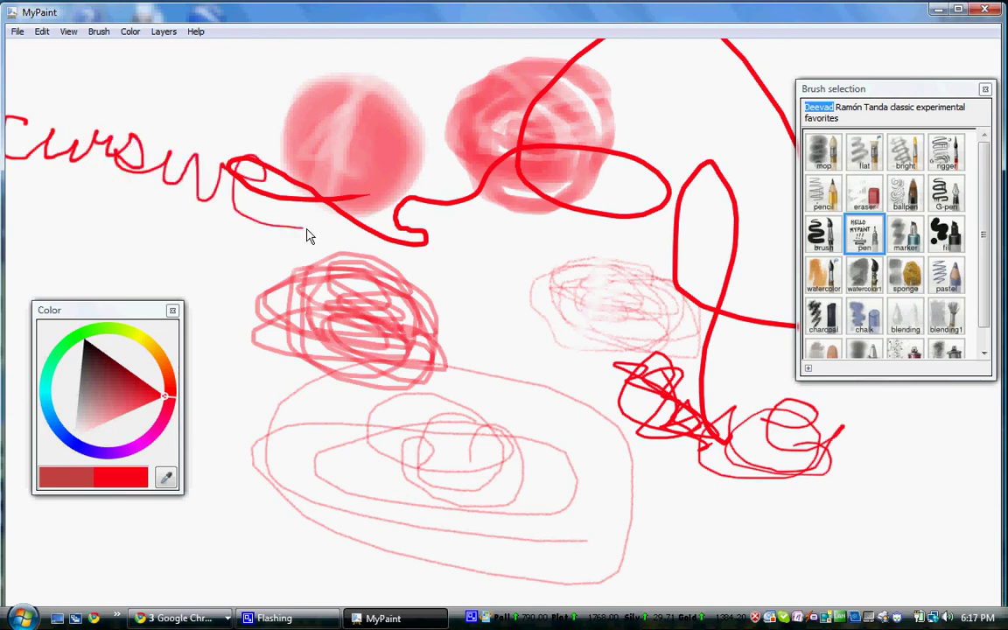
Paint a small marker patch mid-canvas and cover much of the upper canvas in solid red with the fill brush
click(901, 250)
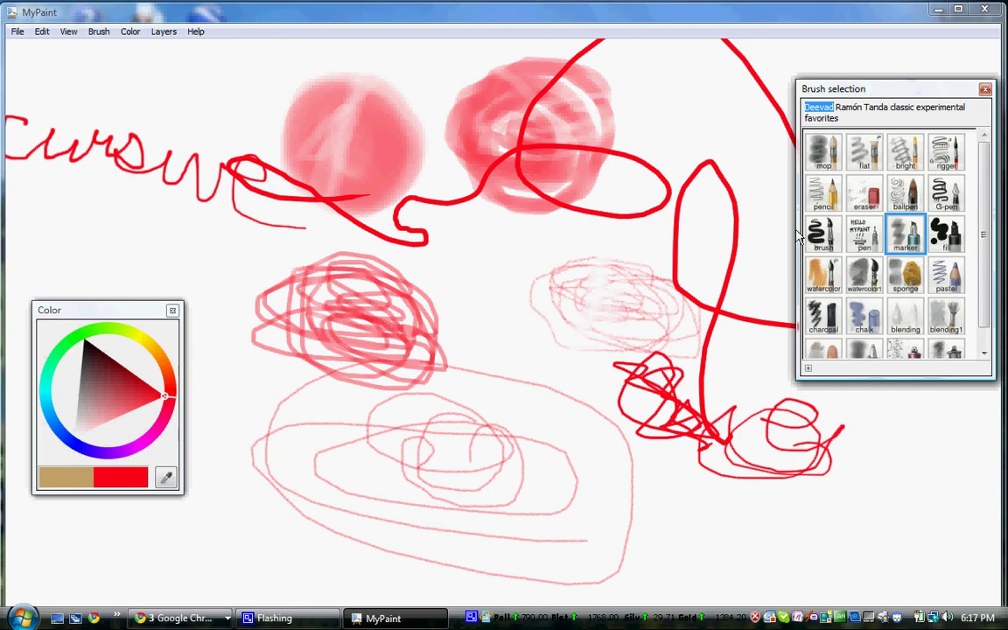
mouse_move(512, 255)
mouse_down()
mouse_move(470, 322)
mouse_move(516, 258)
mouse_up()
click(945, 233)
mouse_move(543, 88)
mouse_down()
mouse_move(647, 104)
mouse_move(463, 92)
mouse_move(455, 147)
mouse_move(389, 99)
mouse_move(210, 101)
mouse_move(204, 83)
mouse_move(48, 44)
mouse_up()
mouse_move(112, 9)
mouse_down()
mouse_move(143, 35)
mouse_move(625, 134)
mouse_up()
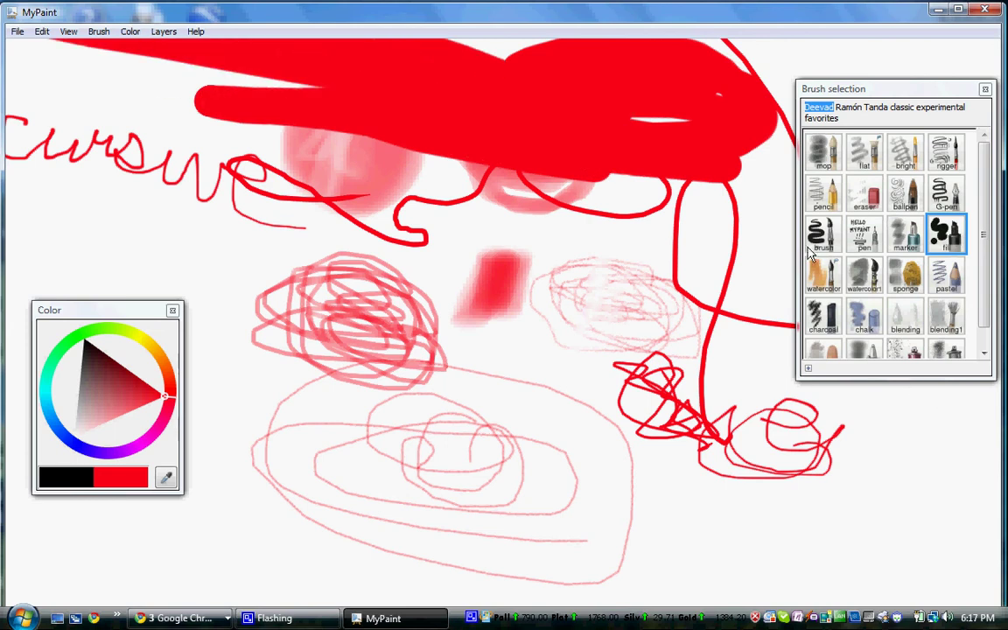
Paint a soft band near the canvas's bottom with the watercolor brush and a pale scribble above it with watercolor1
click(822, 274)
mouse_move(737, 541)
mouse_down()
mouse_move(764, 569)
mouse_move(823, 567)
mouse_move(697, 513)
mouse_move(735, 508)
mouse_up()
click(859, 282)
mouse_move(841, 493)
mouse_down()
mouse_move(892, 445)
mouse_move(835, 487)
mouse_move(892, 437)
mouse_move(868, 488)
mouse_move(840, 463)
mouse_up()
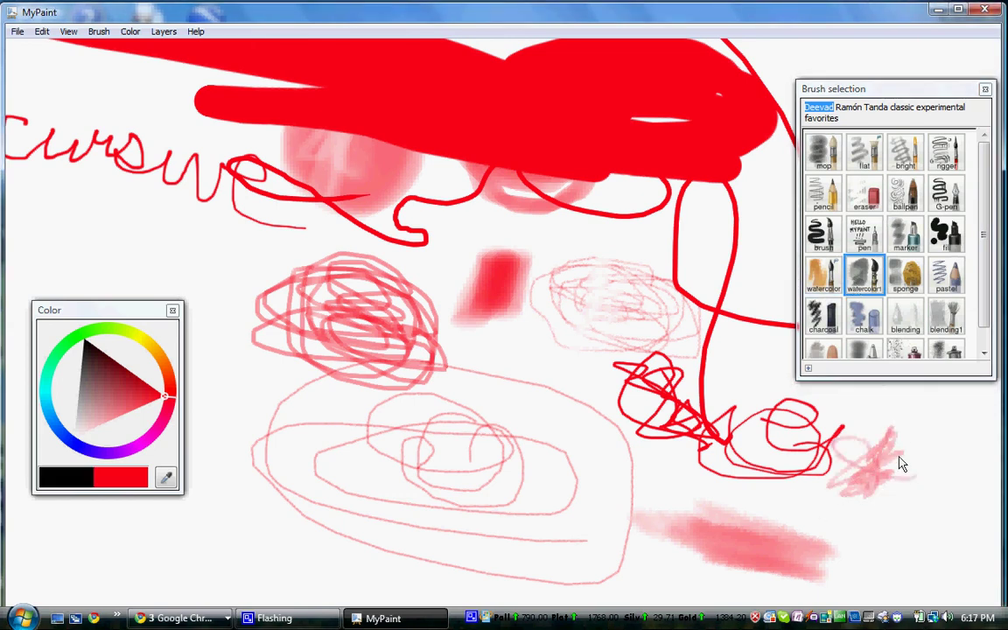
Smear the red around the cursive word, the solid red area and the marker patch with the sponge brush
click(908, 280)
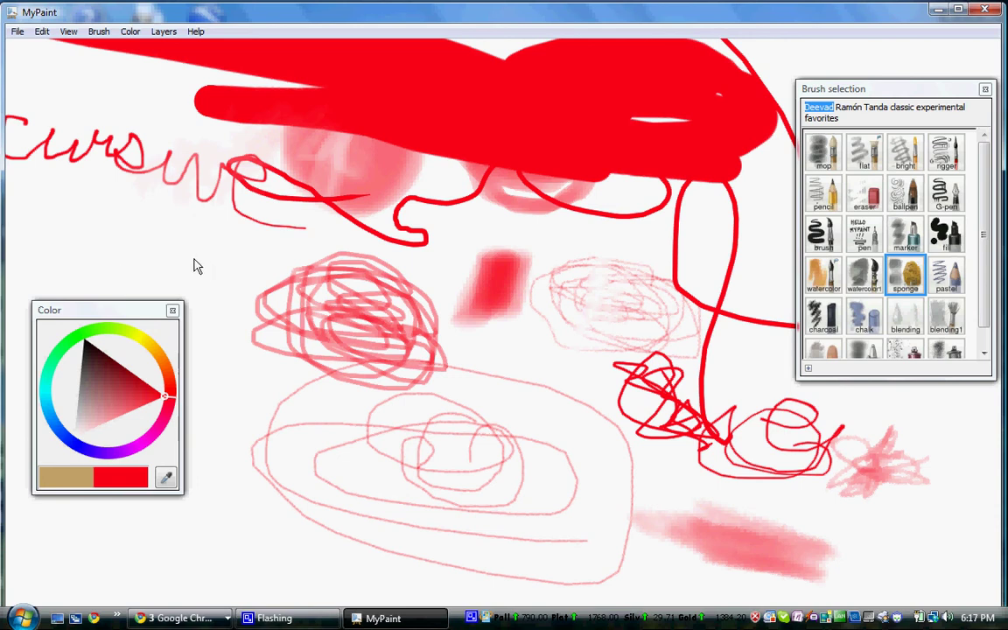
mouse_move(169, 151)
mouse_down()
mouse_move(99, 61)
mouse_move(88, 100)
mouse_move(114, 92)
mouse_move(452, 189)
mouse_move(371, 220)
mouse_move(480, 168)
mouse_move(450, 238)
mouse_move(421, 173)
mouse_move(371, 131)
mouse_up()
click(949, 274)
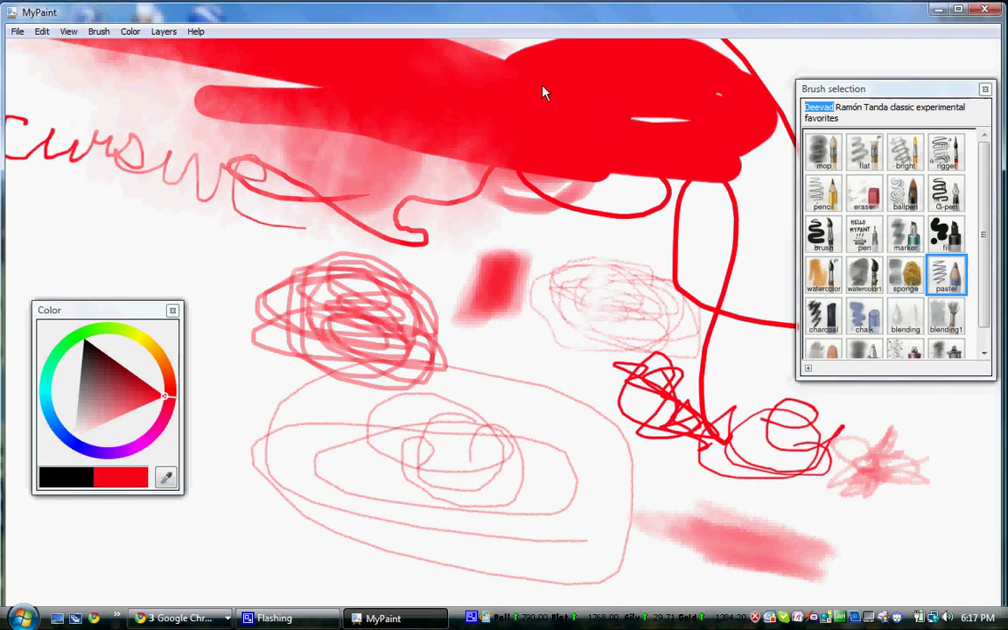
click(908, 276)
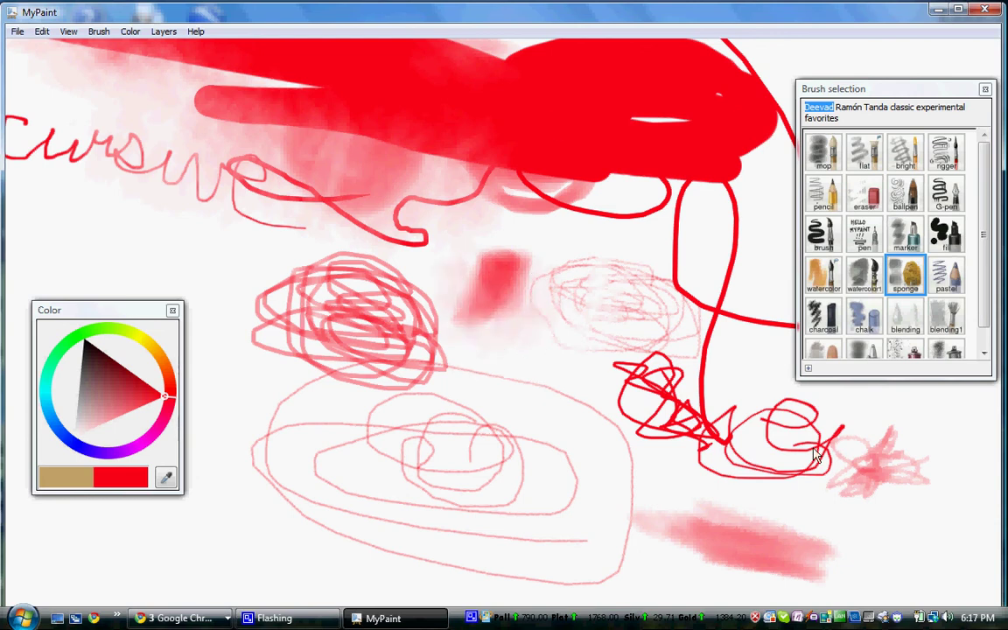
Draw a grainy line through the ballpen loops with the pastel brush and rough strokes in the lower-left corner with charcoal
click(947, 275)
mouse_move(735, 503)
mouse_down()
mouse_move(643, 450)
mouse_move(589, 465)
mouse_up()
click(822, 317)
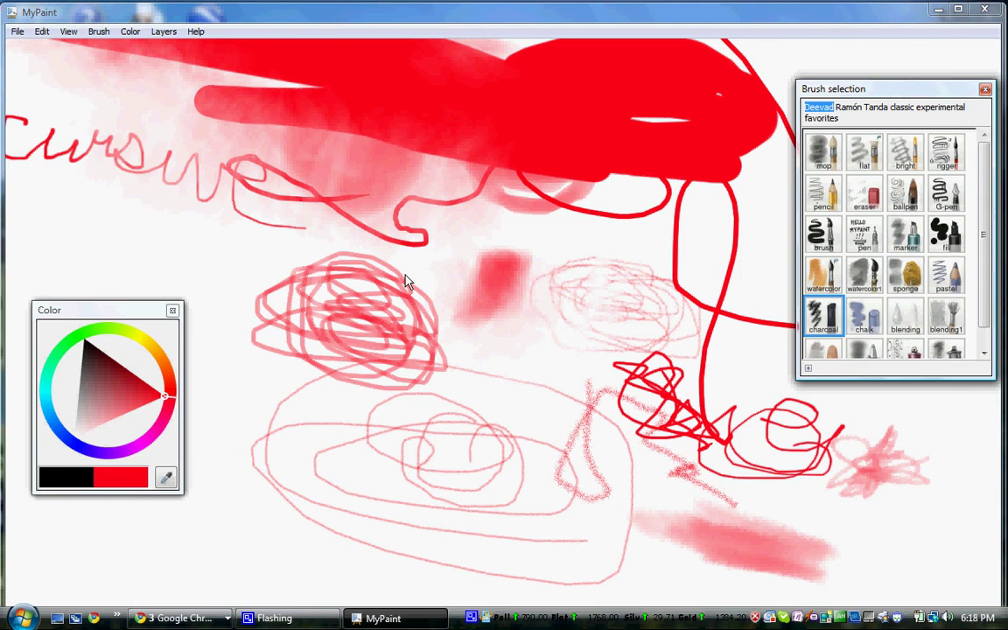
mouse_move(187, 554)
mouse_down()
mouse_move(47, 602)
mouse_move(150, 524)
mouse_move(115, 540)
mouse_up()
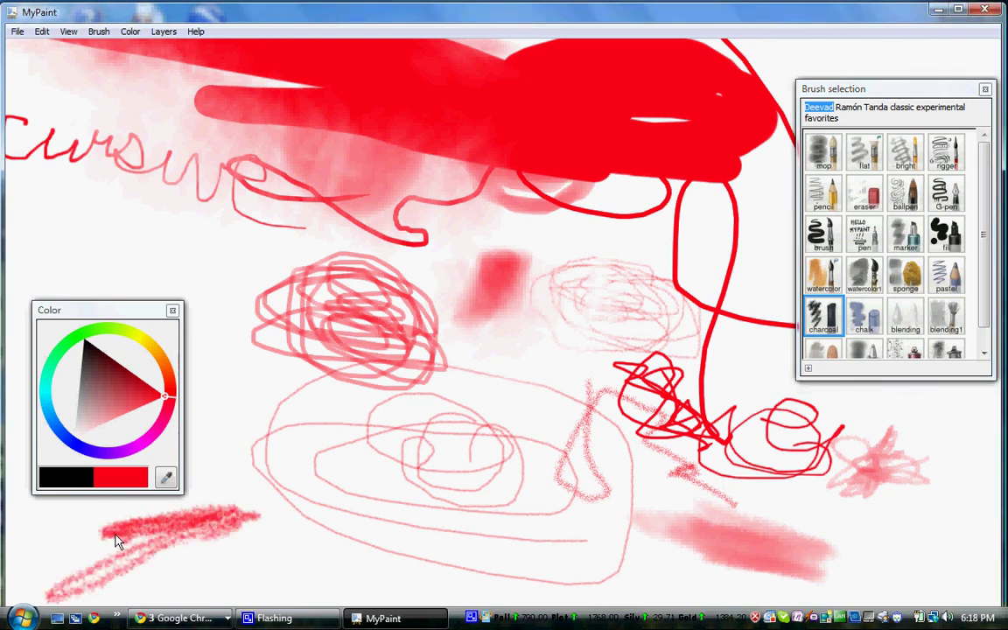
Close the Color window and draw a grainy looping stroke in the cleared canvas area with the chalk brush
click(172, 310)
click(863, 316)
mouse_move(247, 298)
mouse_down()
mouse_move(75, 432)
mouse_move(108, 355)
mouse_move(101, 410)
mouse_up()
Blend the paint around the cursive word with the blending brush and smear the upper-right red area with blending1
click(905, 319)
drag(183, 136, 327, 114)
click(946, 317)
mouse_move(770, 153)
mouse_down()
mouse_move(684, 131)
mouse_move(614, 224)
mouse_move(575, 204)
mouse_move(628, 170)
mouse_move(671, 186)
mouse_move(648, 209)
mouse_move(758, 232)
mouse_move(759, 180)
mouse_move(662, 177)
mouse_move(780, 173)
mouse_move(781, 145)
mouse_move(734, 101)
mouse_up()
Smudge the paint around the marker patch with the blending2 brush and add faint airbrush color below the cursive word
scroll(901, 320, down, 1)
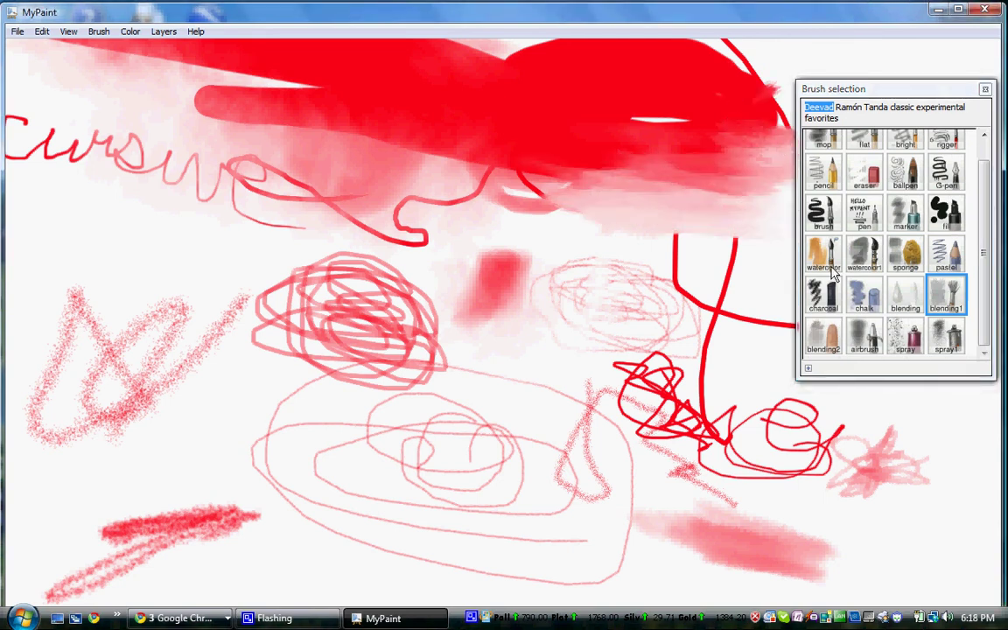
click(823, 337)
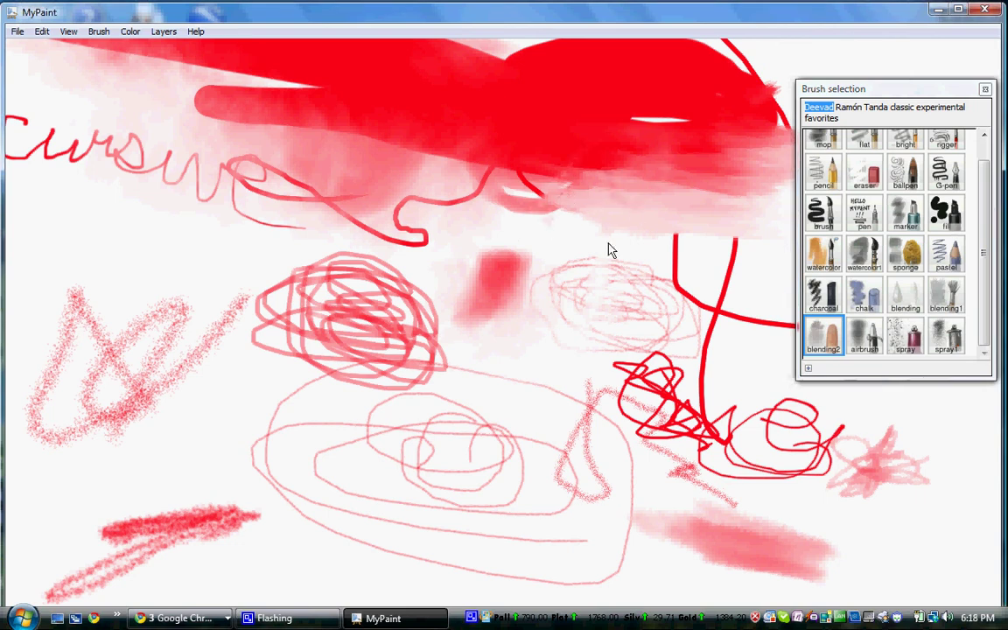
click(878, 343)
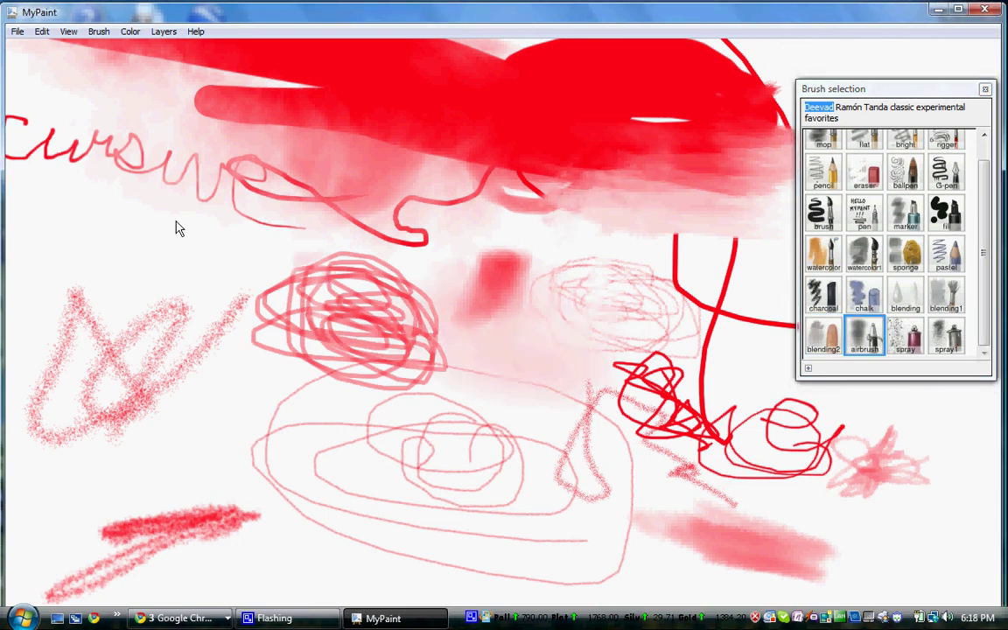
drag(186, 280, 149, 203)
Spatter dots around the watercolor scribble with the spray brush and spray fine grain around the G-pen scribble with spray1
click(921, 350)
drag(946, 396, 929, 475)
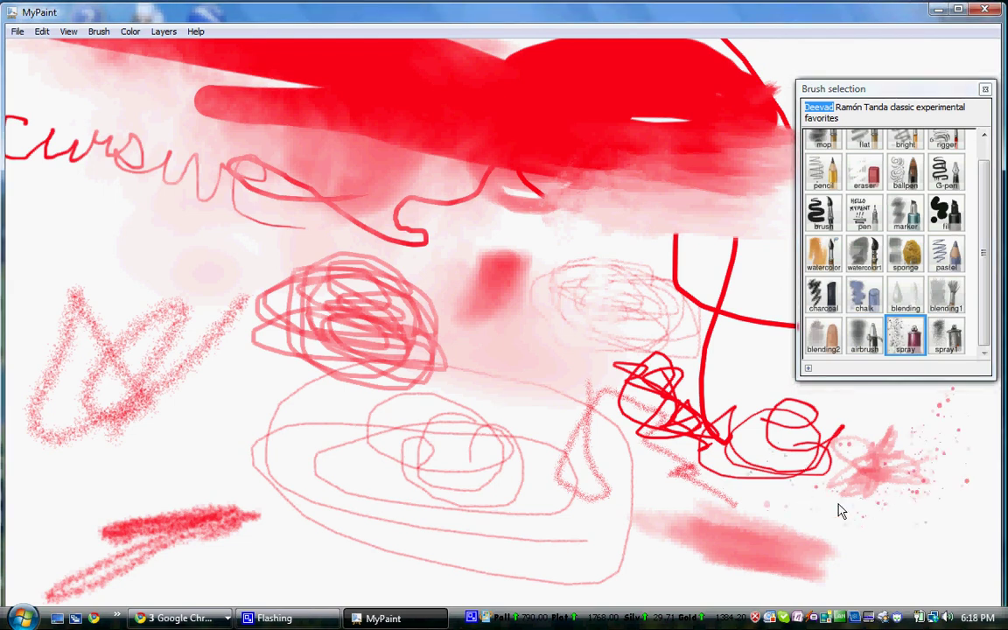
click(945, 337)
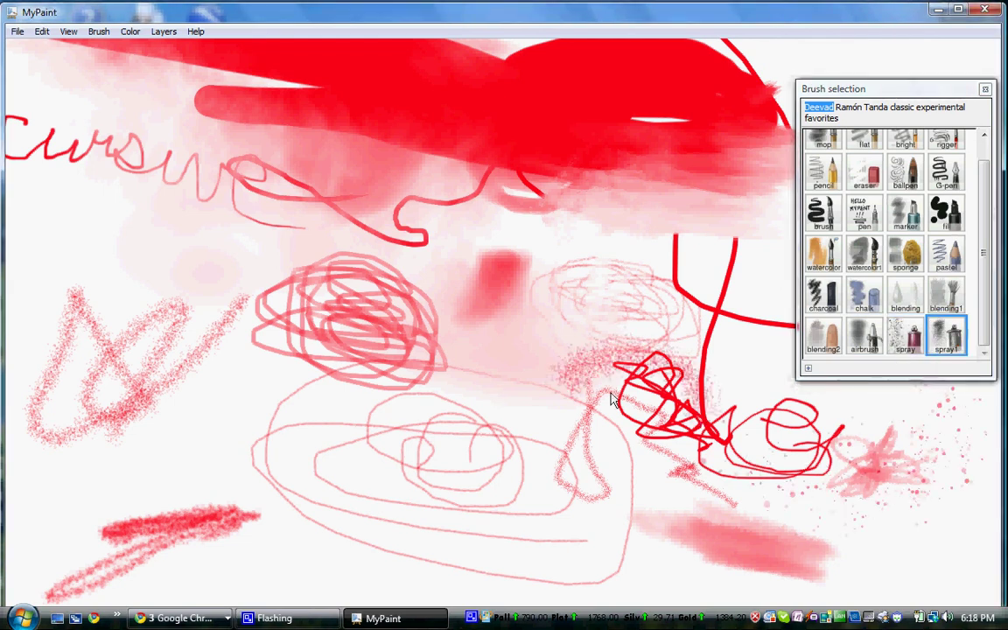